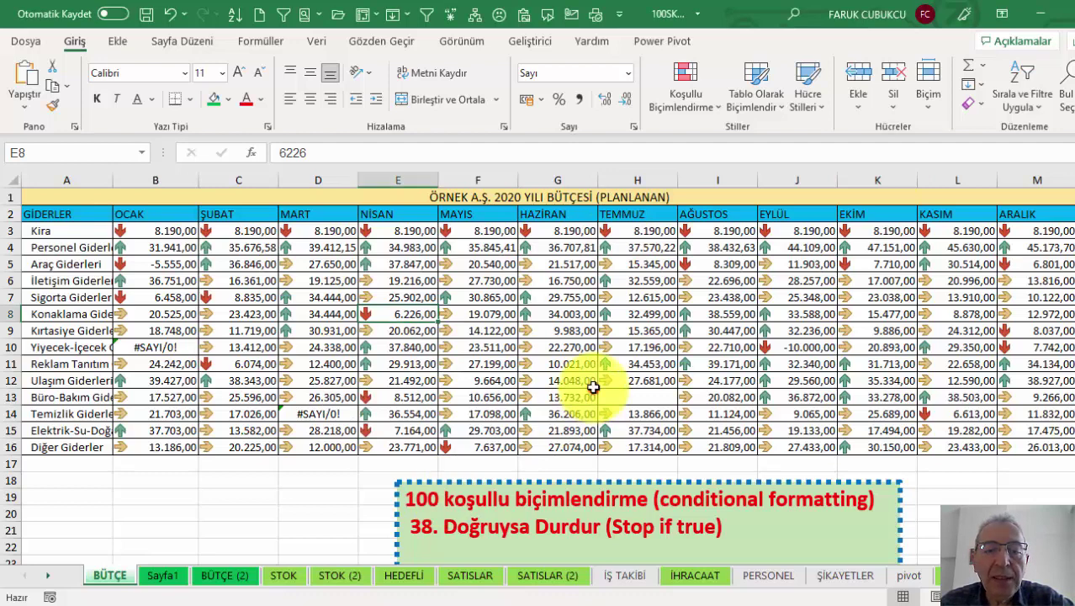
# Step: Select the monthly budget figures from B3 to M16
pyautogui.moveTo(178, 232)
pyautogui.mouseDown()
pyautogui.moveTo(1032, 431)
pyautogui.moveTo(1032, 446)
pyautogui.mouseUp()
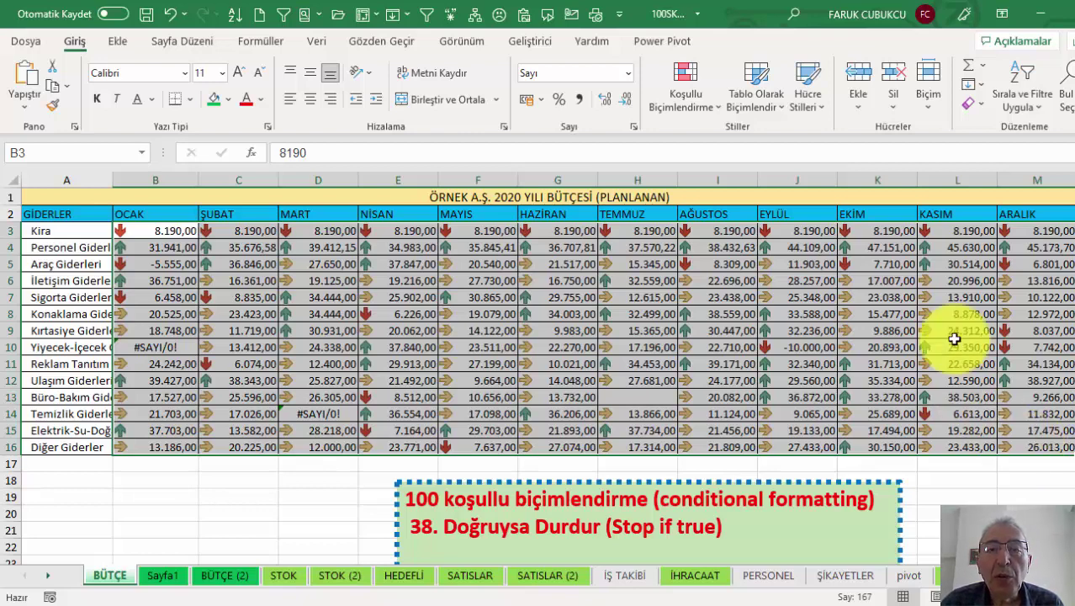
# Step: Turn on Stop If True for the existing 10000–20000 rule in the rules manager
pyautogui.click(687, 105)
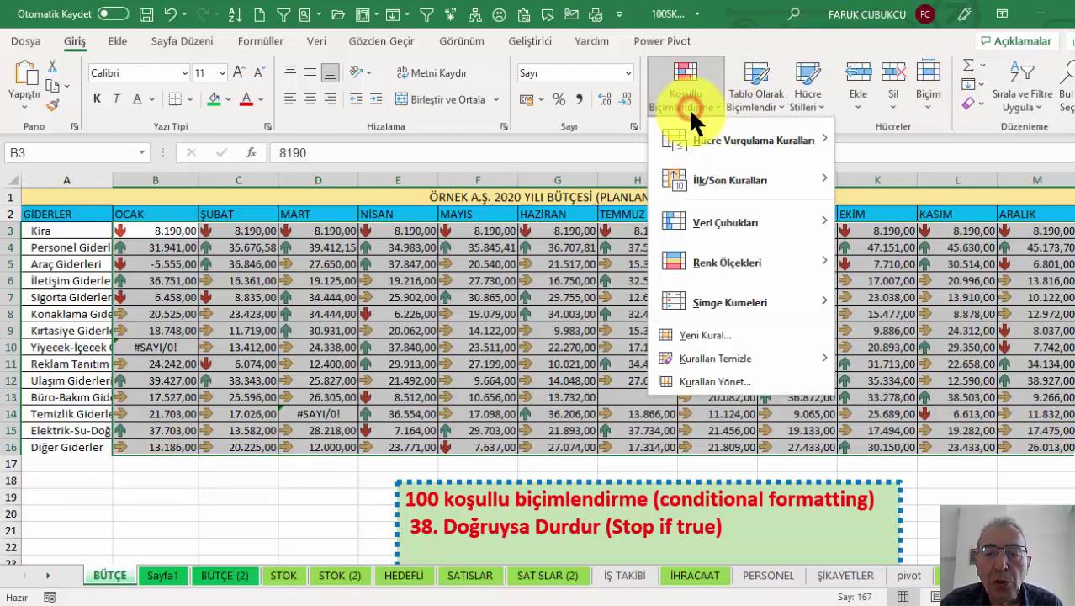
pyautogui.click(693, 378)
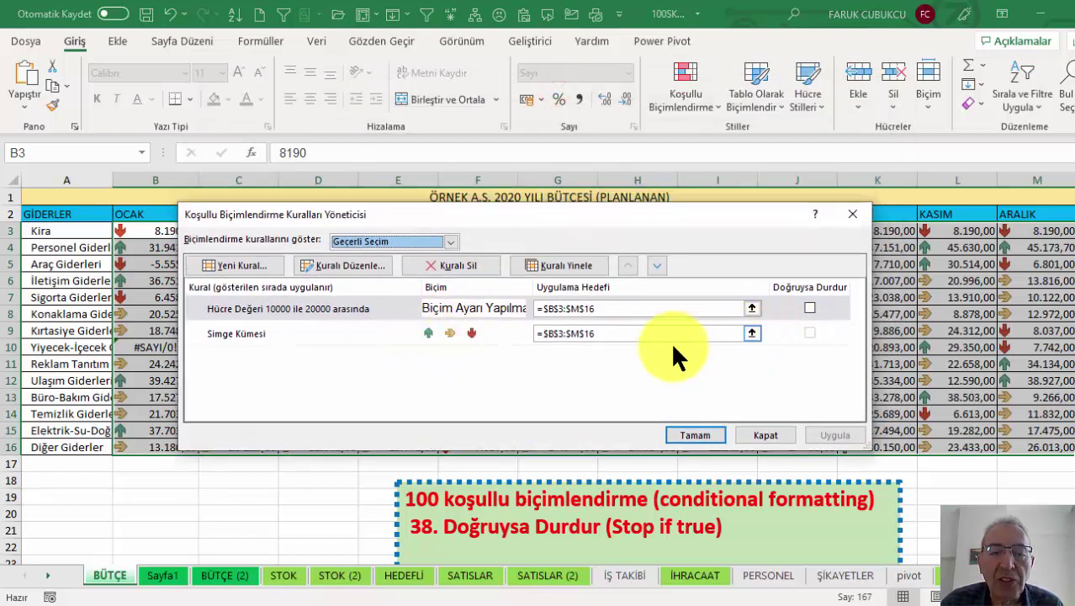
pyautogui.click(810, 308)
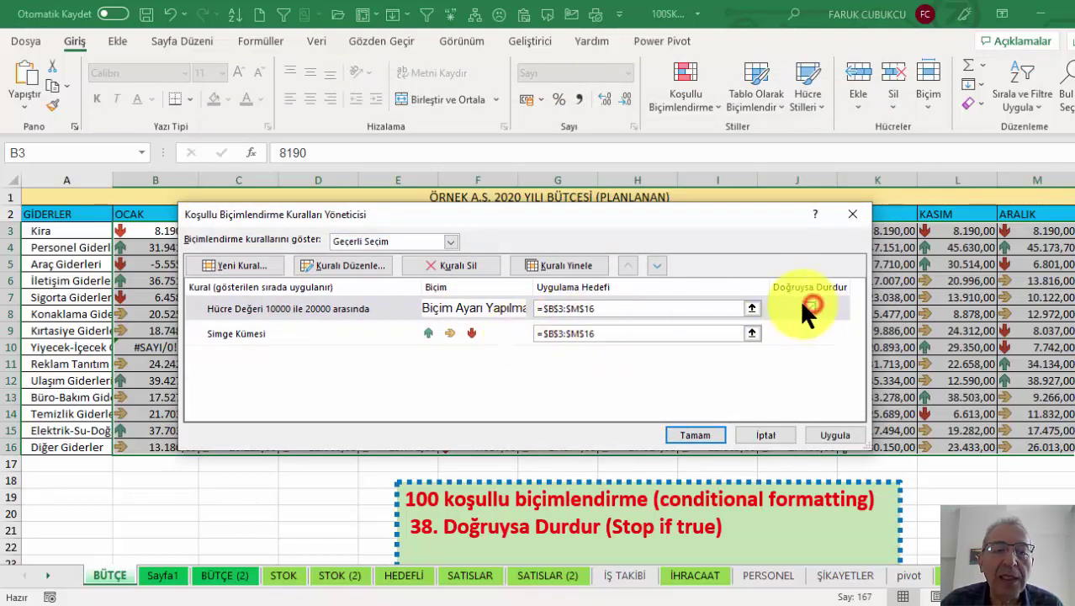
pyautogui.click(769, 435)
# Step: Reselect B3:M16 and clear all conditional formatting rules from the entire sheet
pyautogui.click(640, 363)
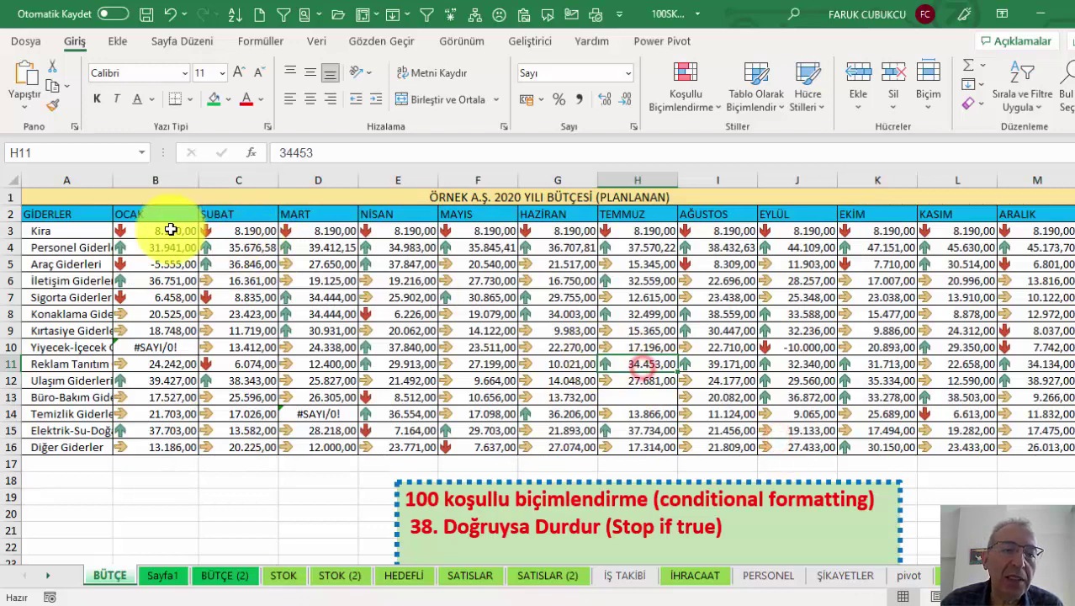
pyautogui.moveTo(170, 230); pyautogui.dragTo(1043, 440)
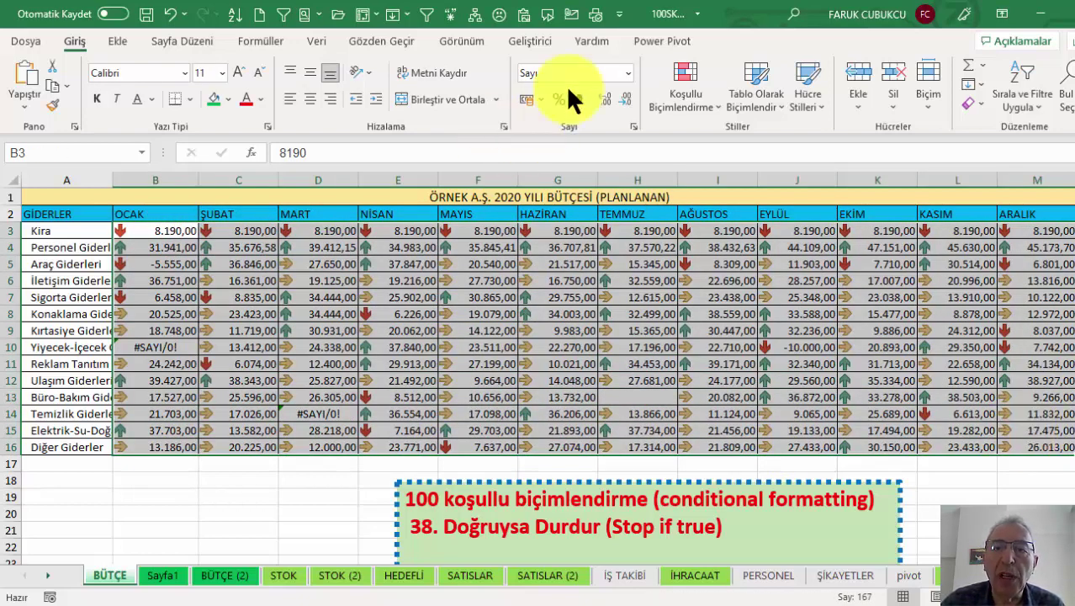
pyautogui.click(682, 99)
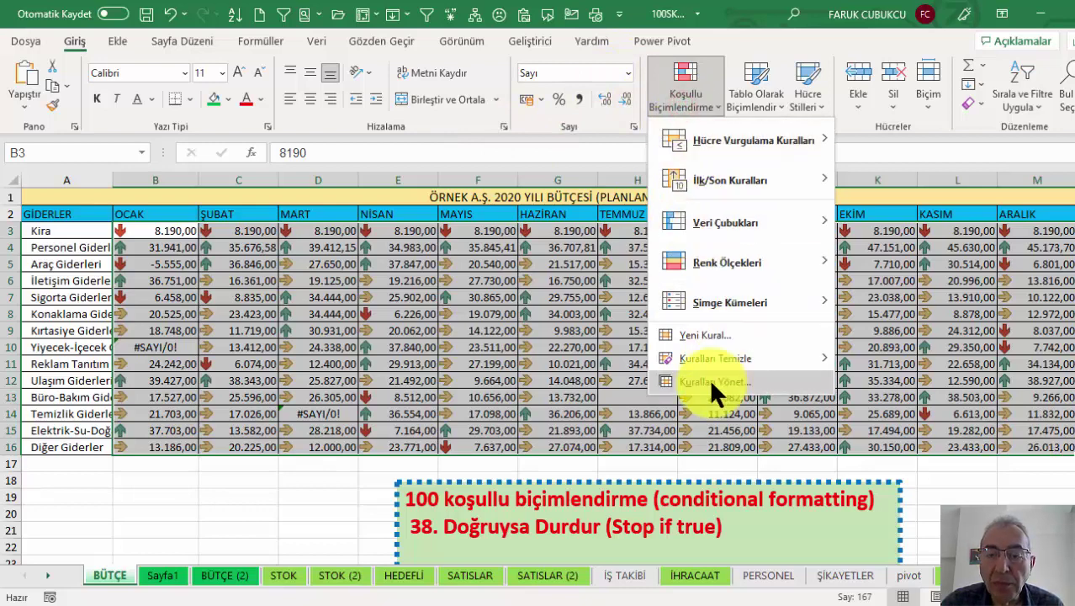
pyautogui.moveTo(828, 360)
pyautogui.click(869, 383)
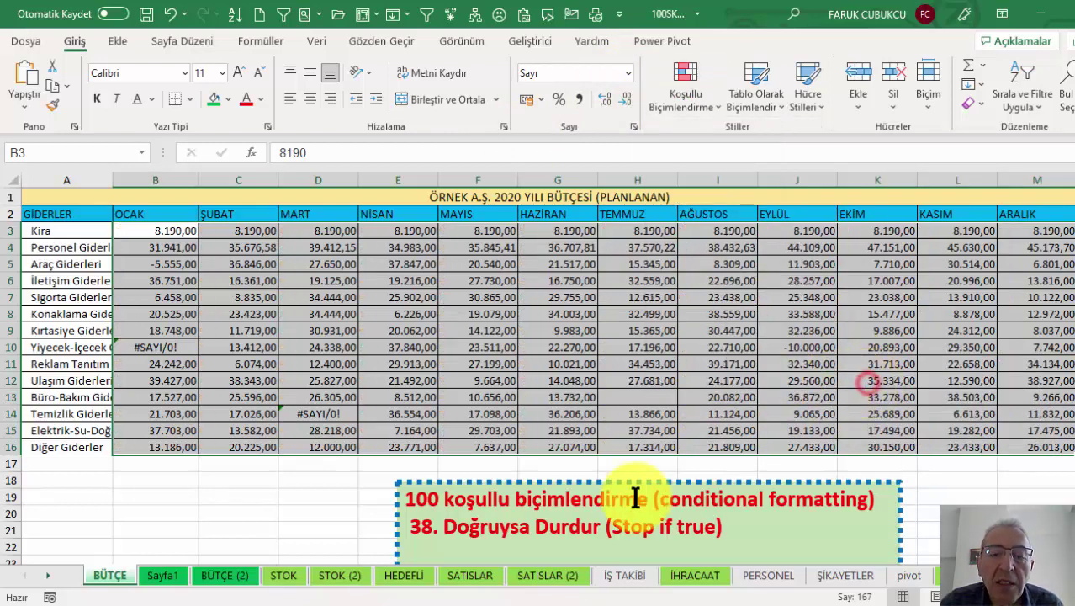
# Step: Add a new line 'hariç aralık' below the title in the green note box
pyautogui.click(628, 493)
pyautogui.moveTo(617, 480); pyautogui.dragTo(629, 369)
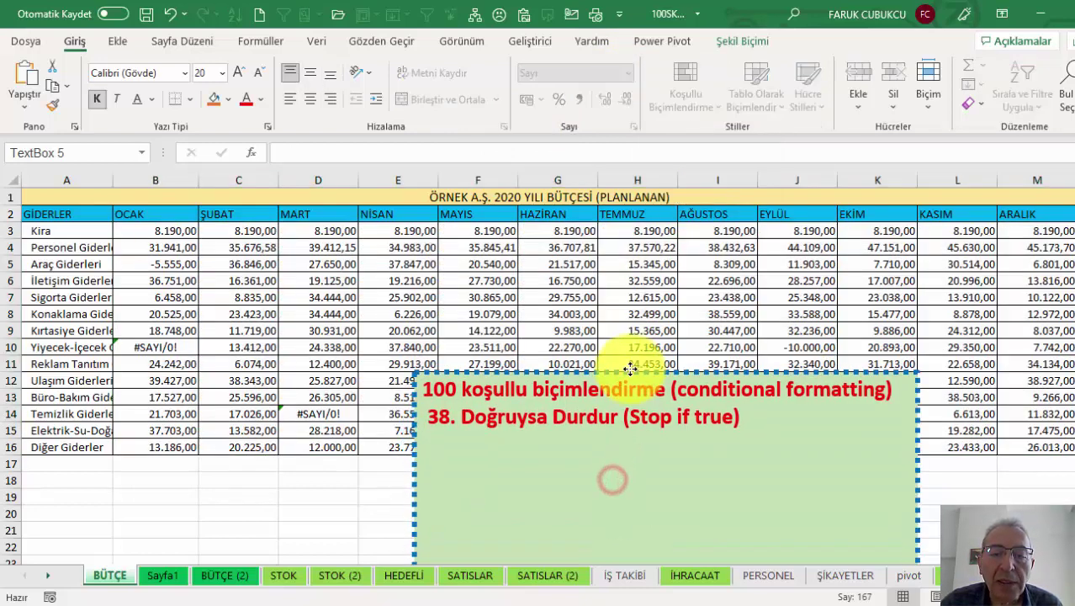
pyautogui.click(758, 417)
pyautogui.press('Return')
pyautogui.press('Return')
pyautogui.write('h')
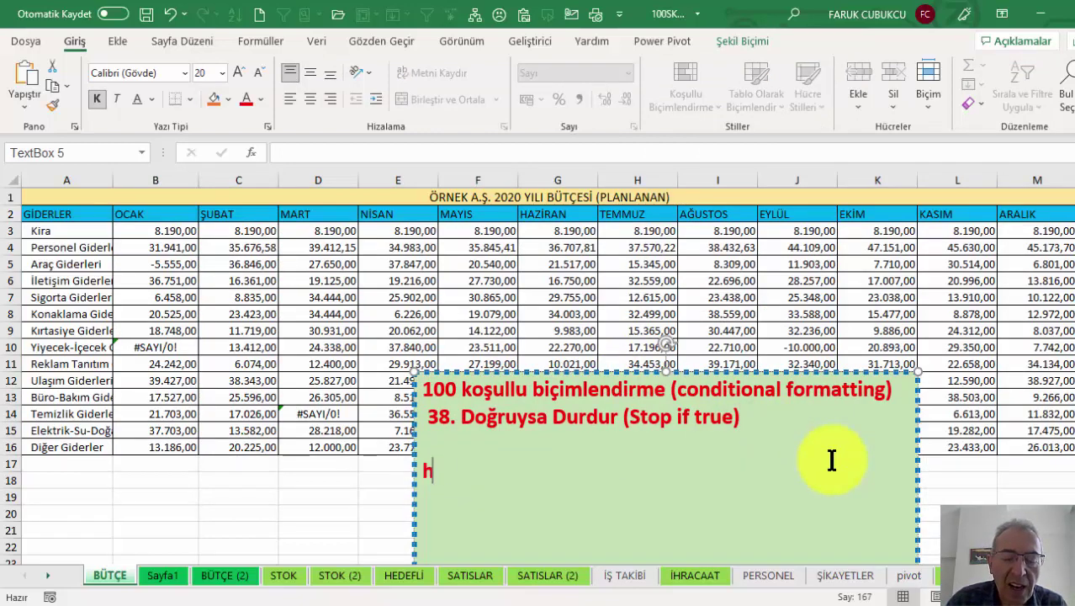
pyautogui.write('ariç ara')
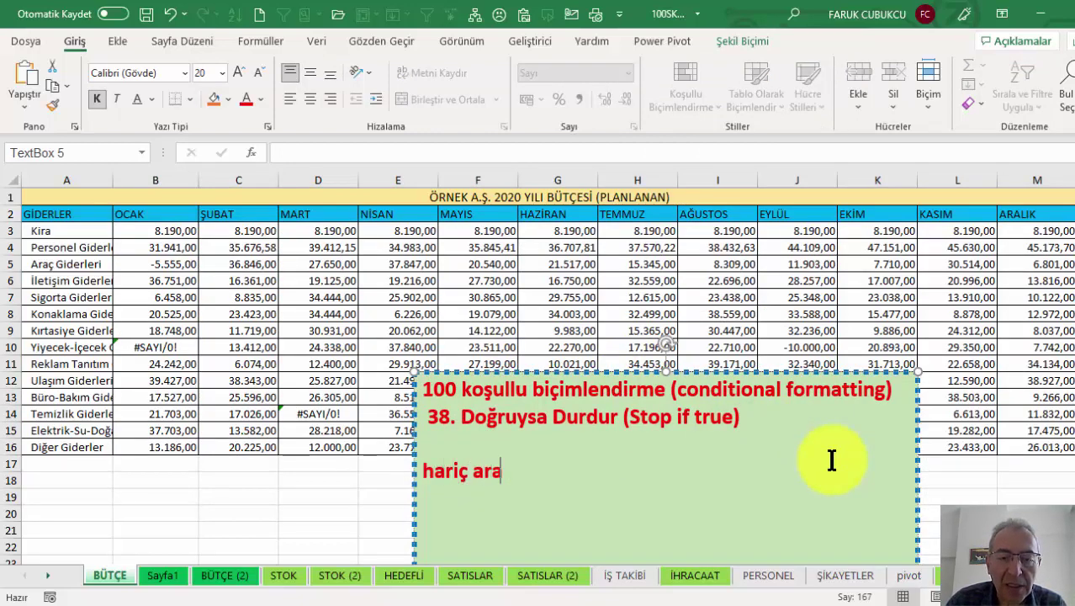
pyautogui.write('lık')
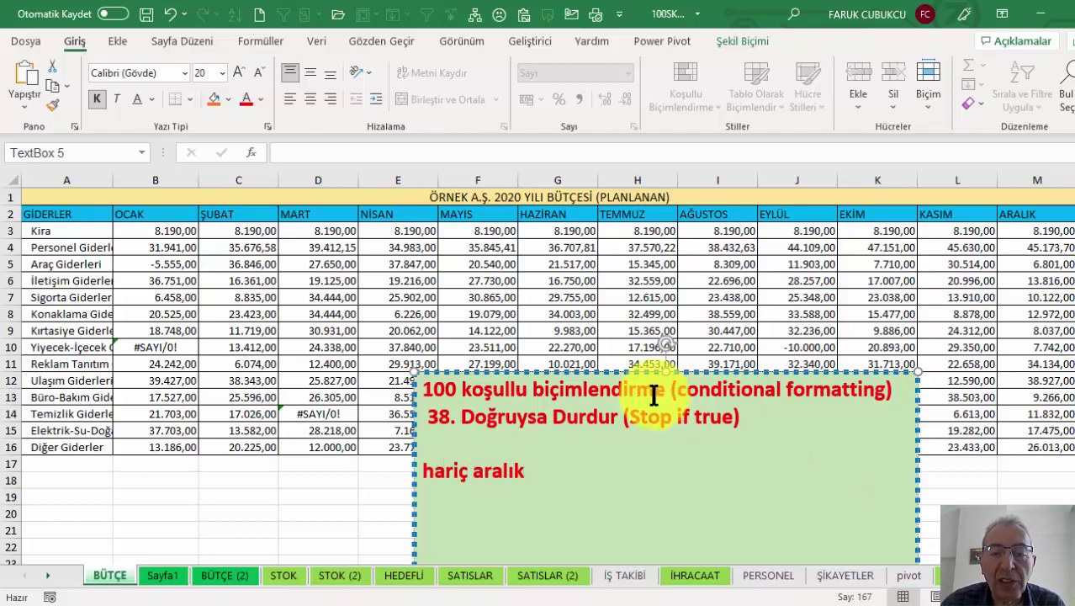
# Step: Move the note box lower on the sheet and reselect cell B3
pyautogui.moveTo(625, 373)
pyautogui.mouseDown()
pyautogui.moveTo(596, 457)
pyautogui.moveTo(602, 436)
pyautogui.mouseUp()
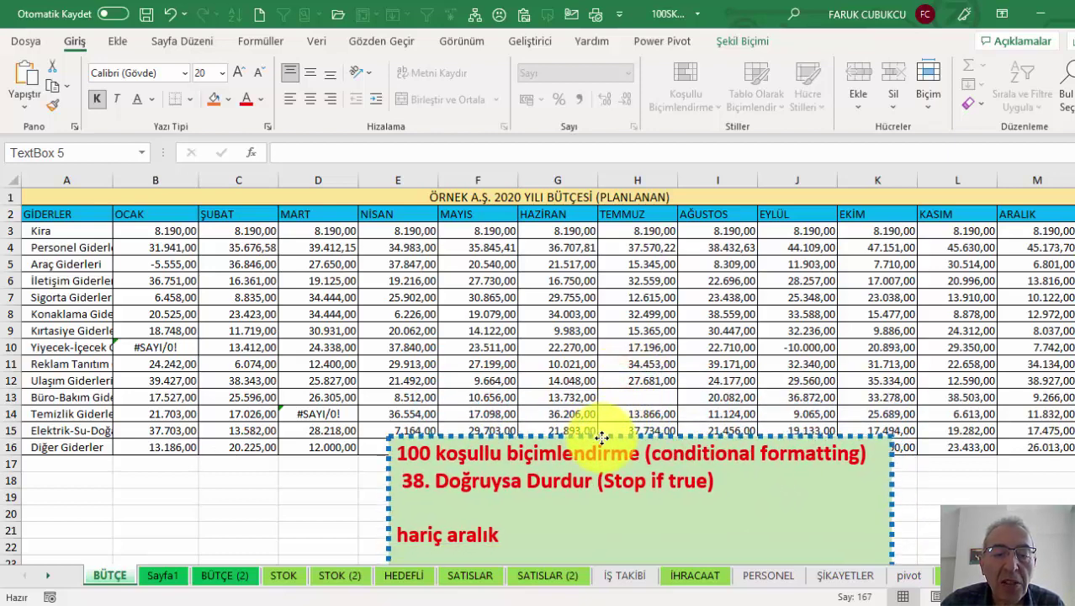
pyautogui.click(217, 294)
pyautogui.click(164, 231)
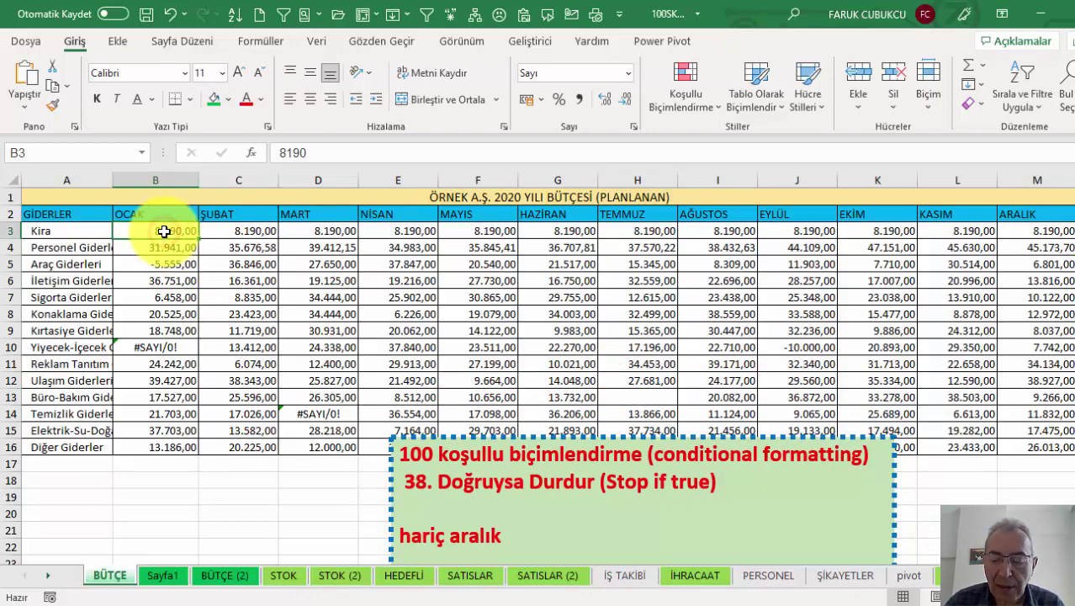
# Step: Highlight B3:M16 values greater than 10000 with light red fill and dark red text
pyautogui.hotkey('ctrl', 'shift', 'Right')
pyautogui.hotkey('ctrl', 'shift', 'Down')
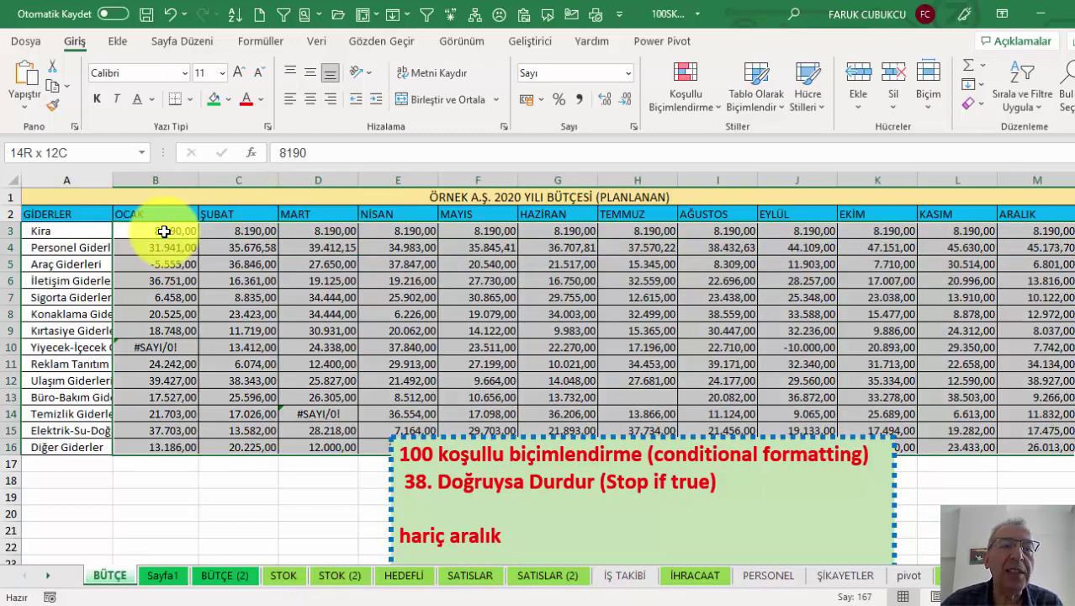
pyautogui.click(681, 101)
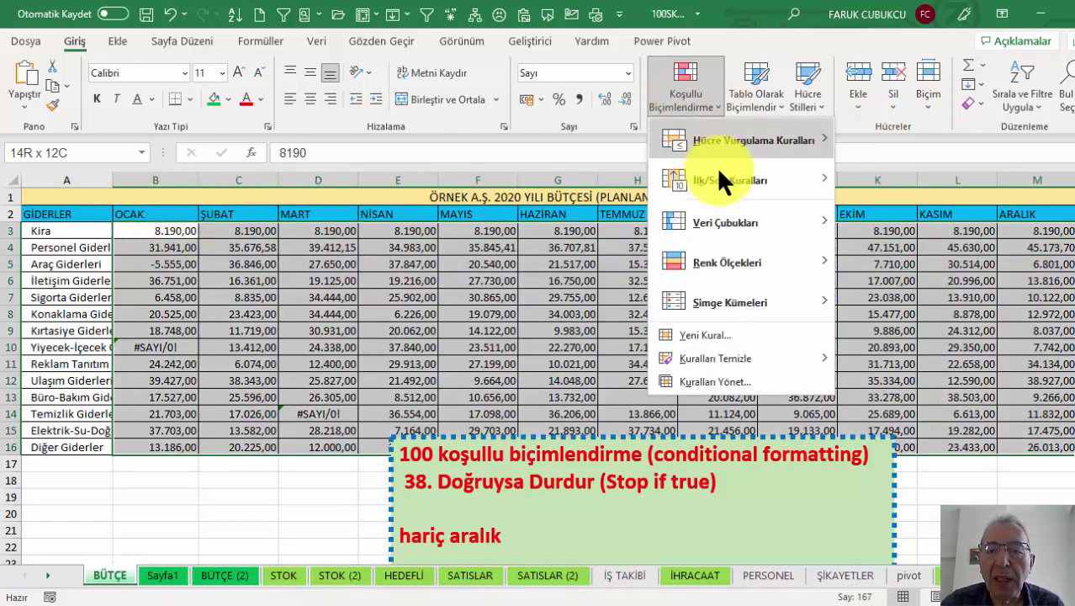
pyautogui.moveTo(757, 140)
pyautogui.click(892, 147)
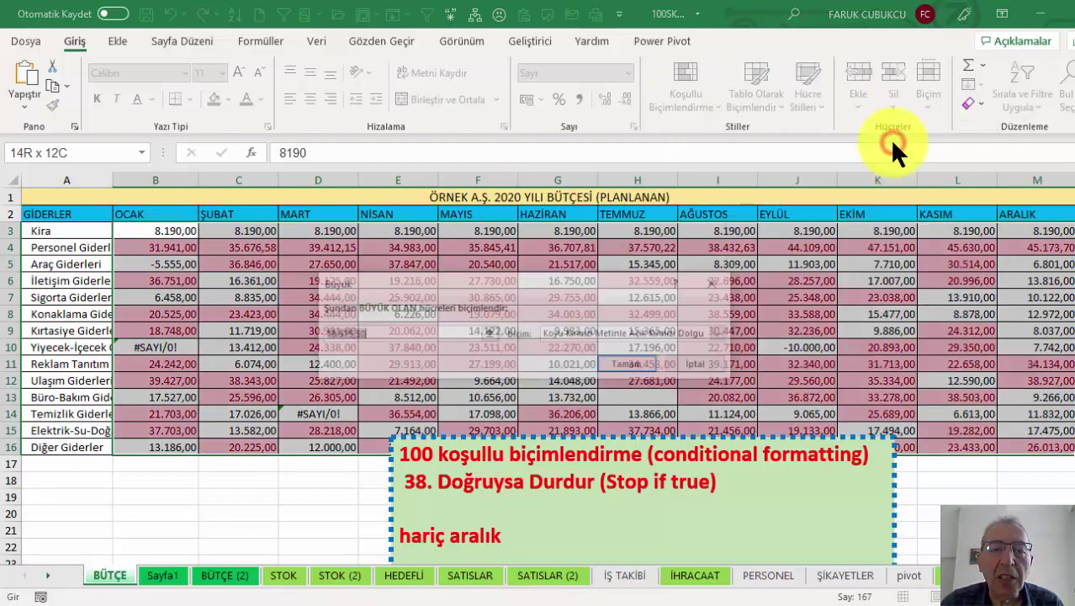
pyautogui.write('100')
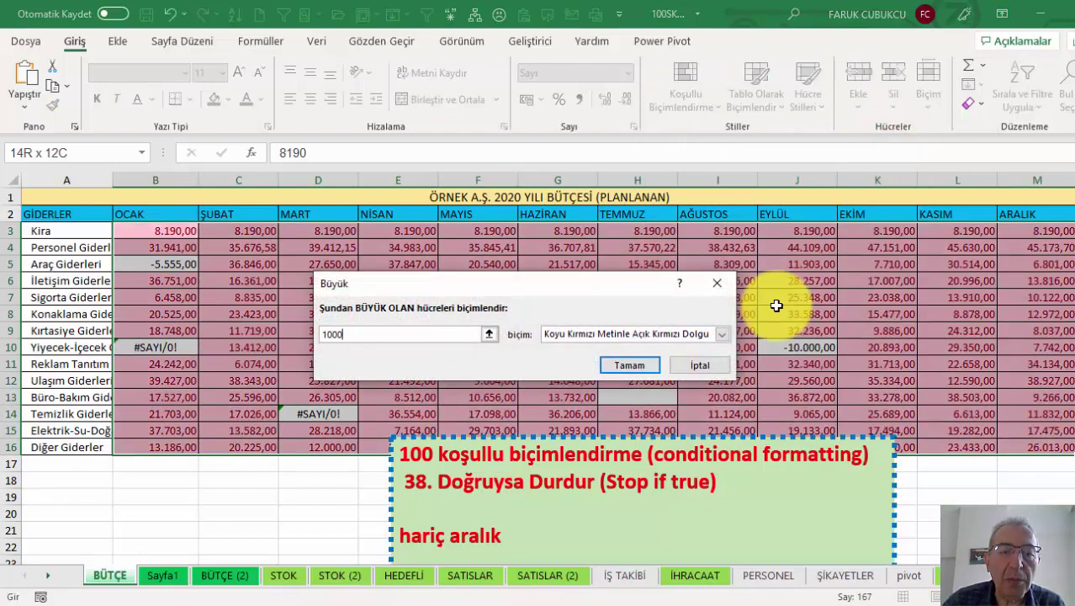
pyautogui.write('0')
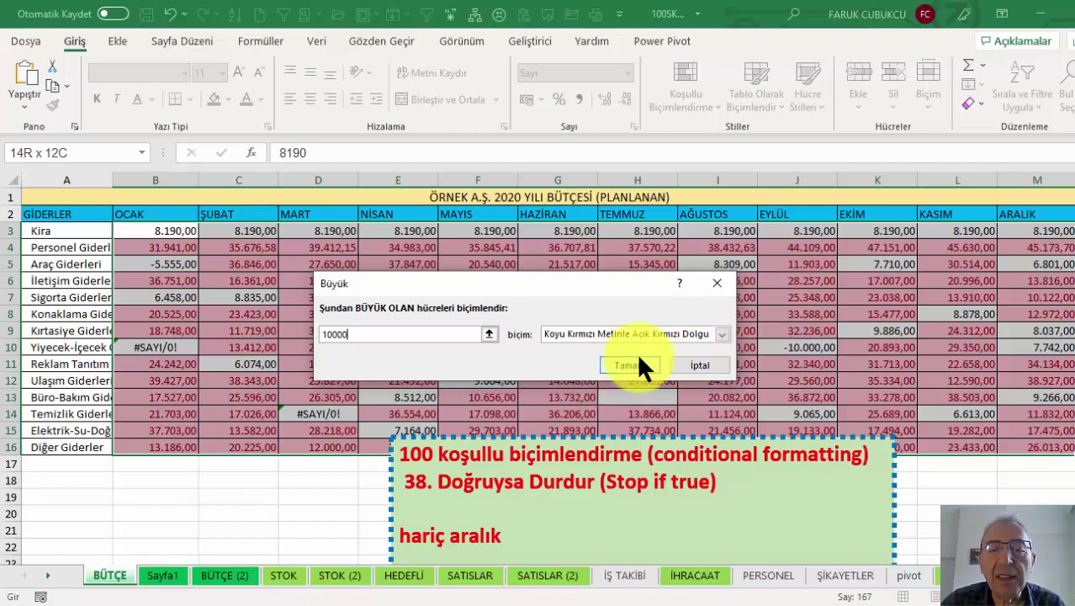
pyautogui.click(631, 365)
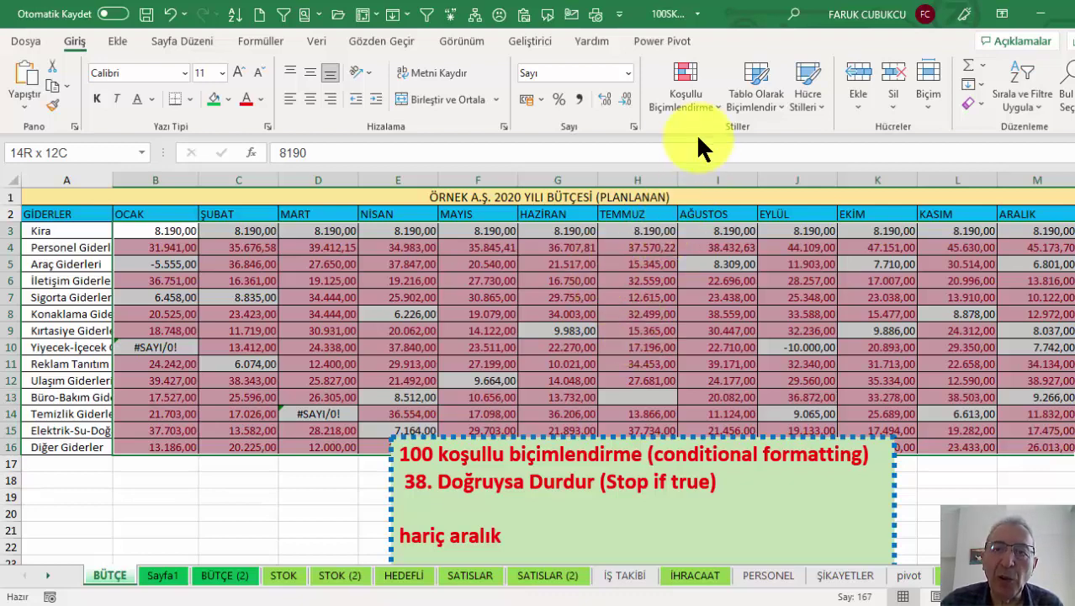
# Step: Create a 'Format only cells that contain' rule for cell values >= 38000, leaving the format unset
pyautogui.click(684, 108)
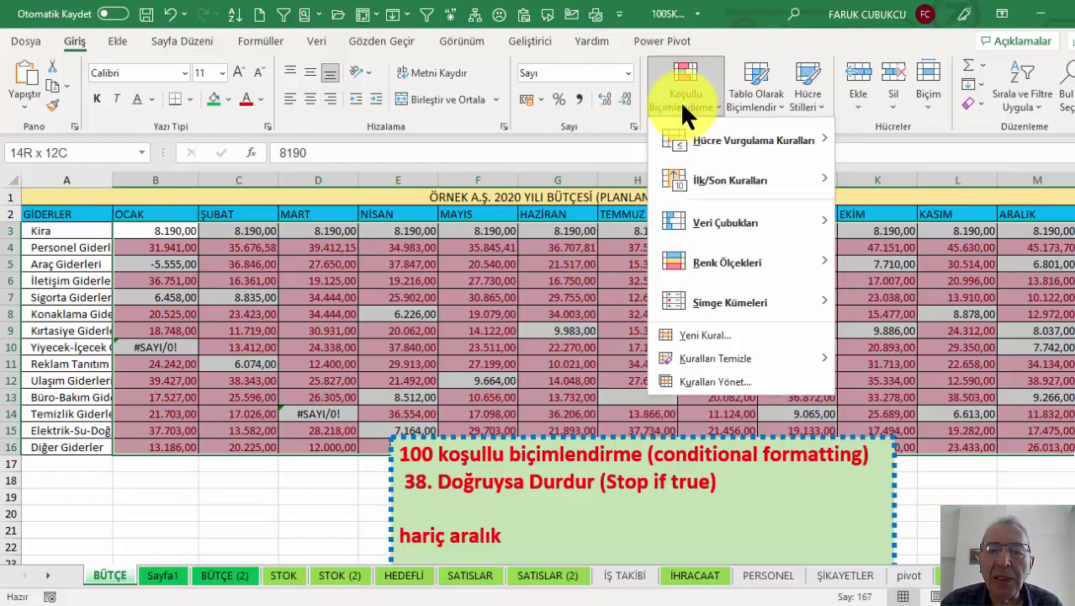
pyautogui.moveTo(703, 128)
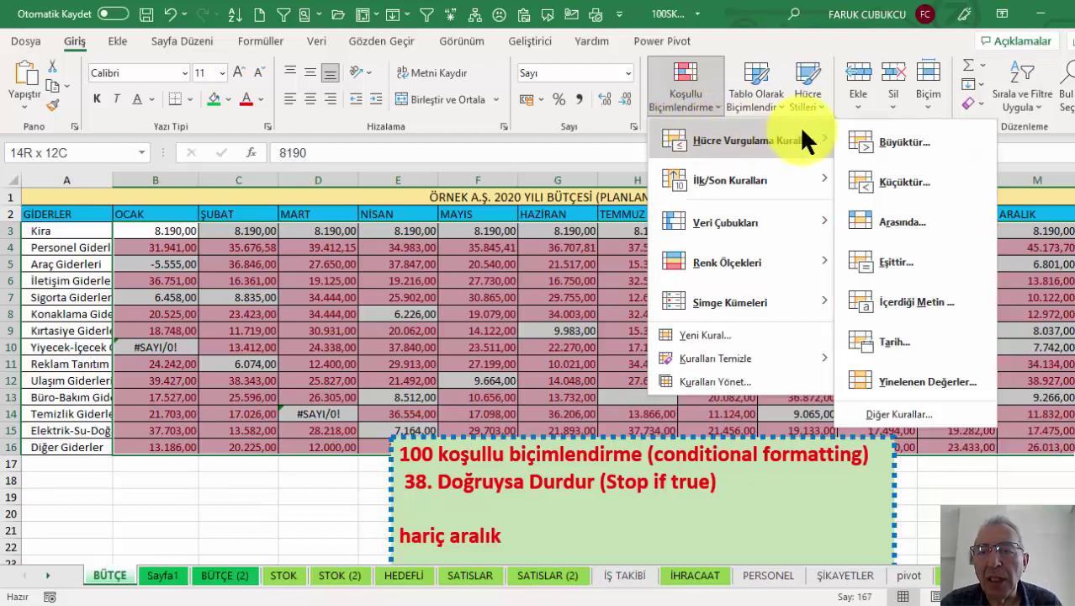
pyautogui.click(691, 329)
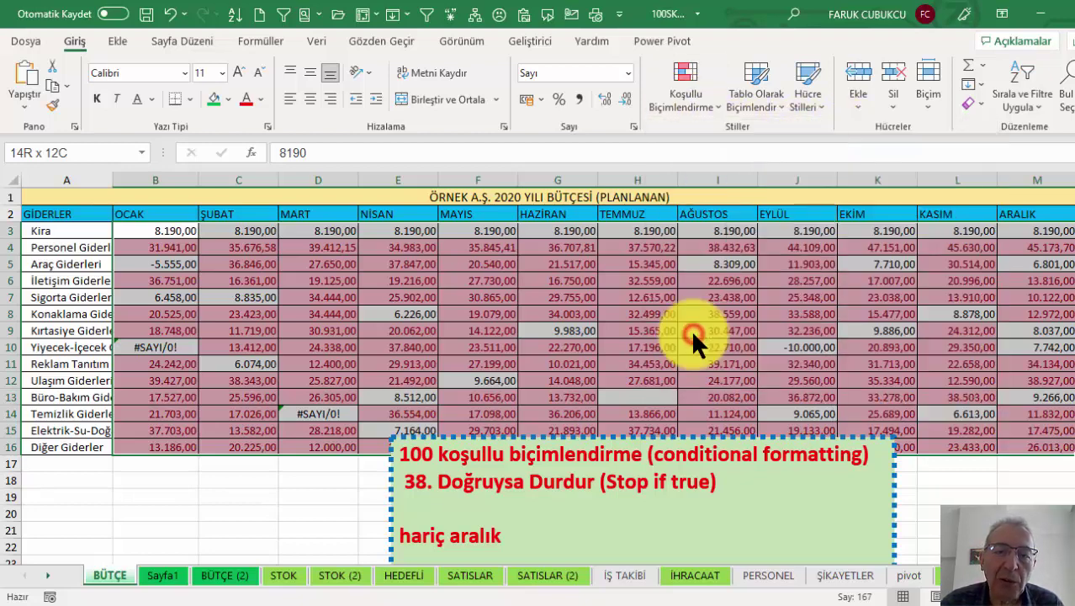
pyautogui.moveTo(514, 168); pyautogui.dragTo(561, 236)
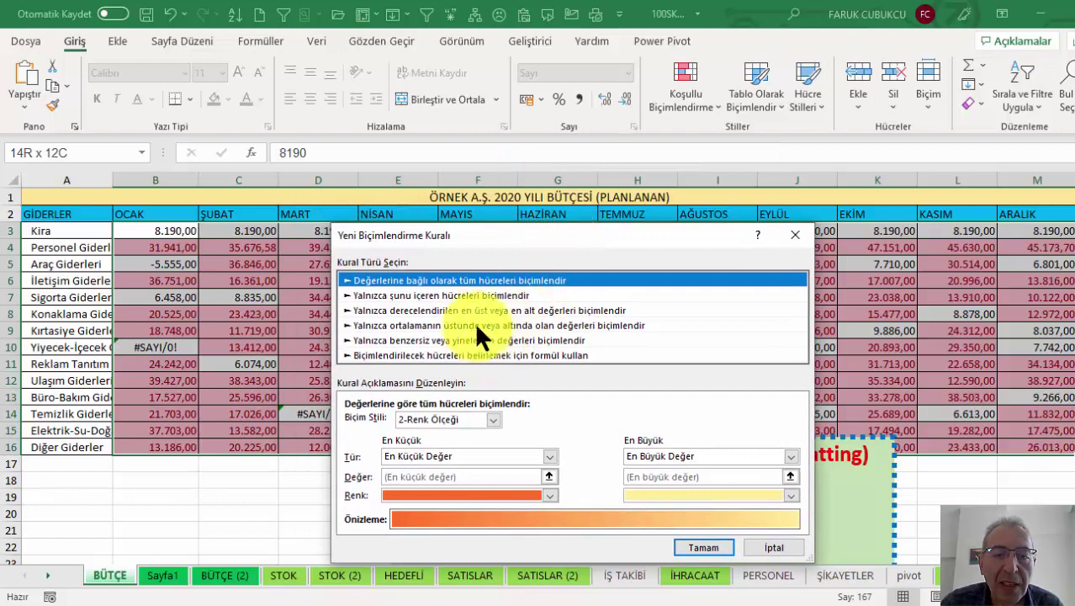
pyautogui.click(468, 295)
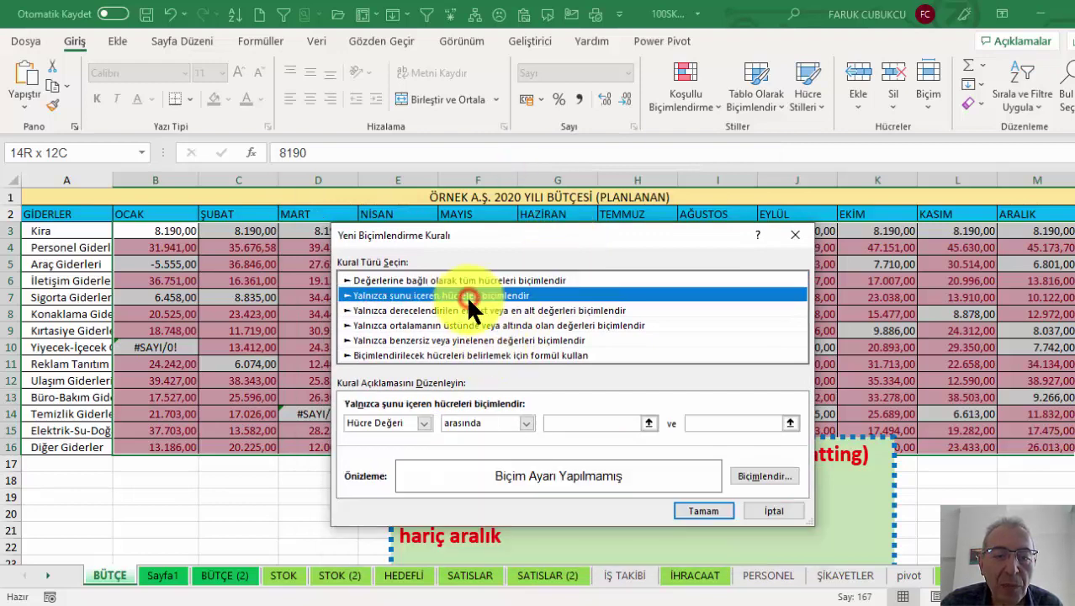
pyautogui.click(526, 423)
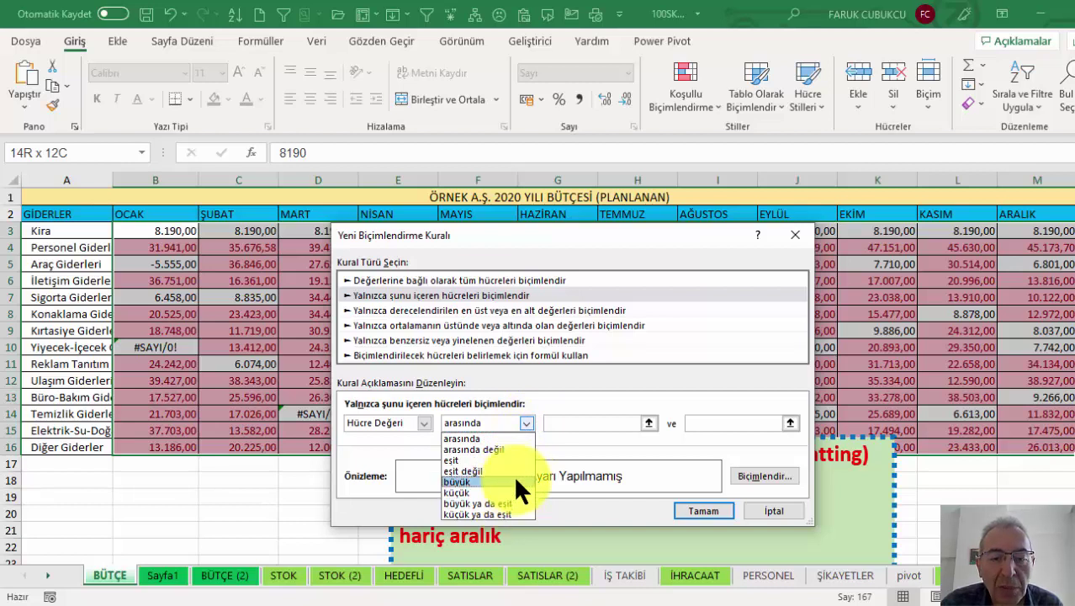
pyautogui.click(509, 503)
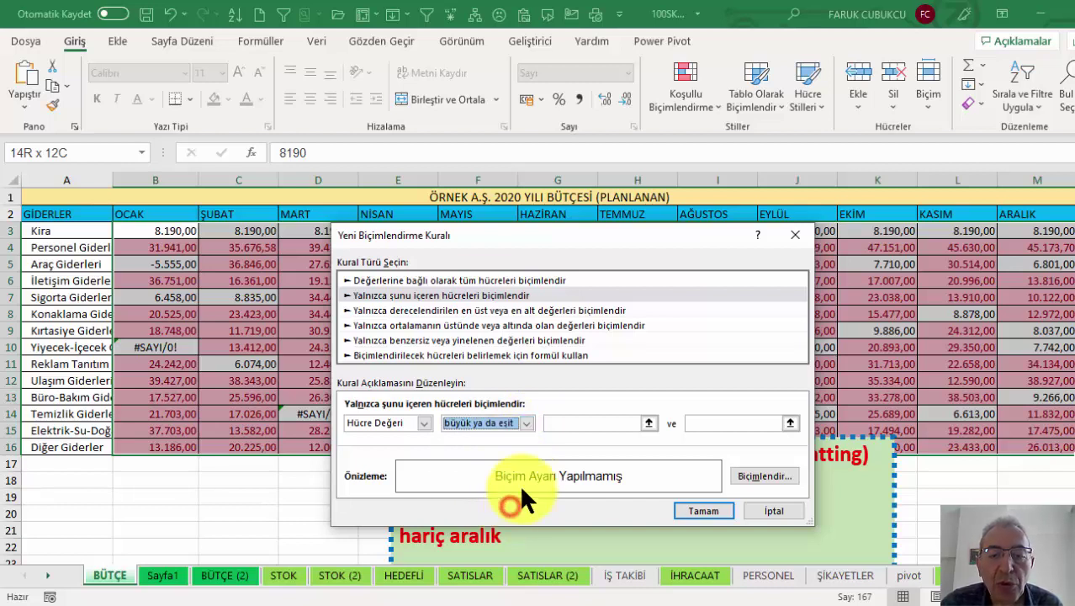
pyautogui.click(556, 420)
pyautogui.write('38000')
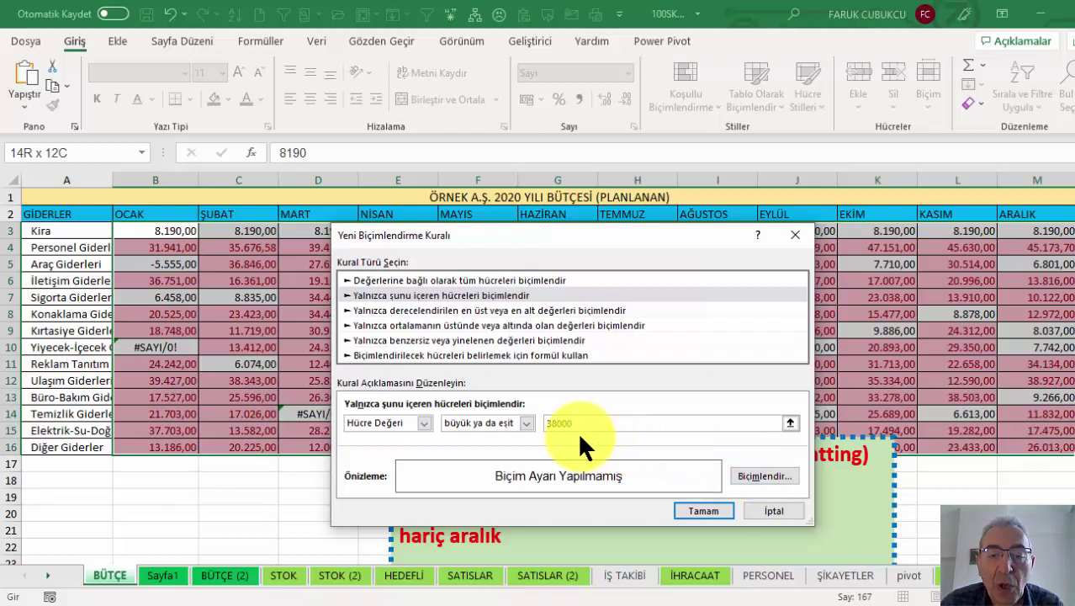
pyautogui.click(698, 508)
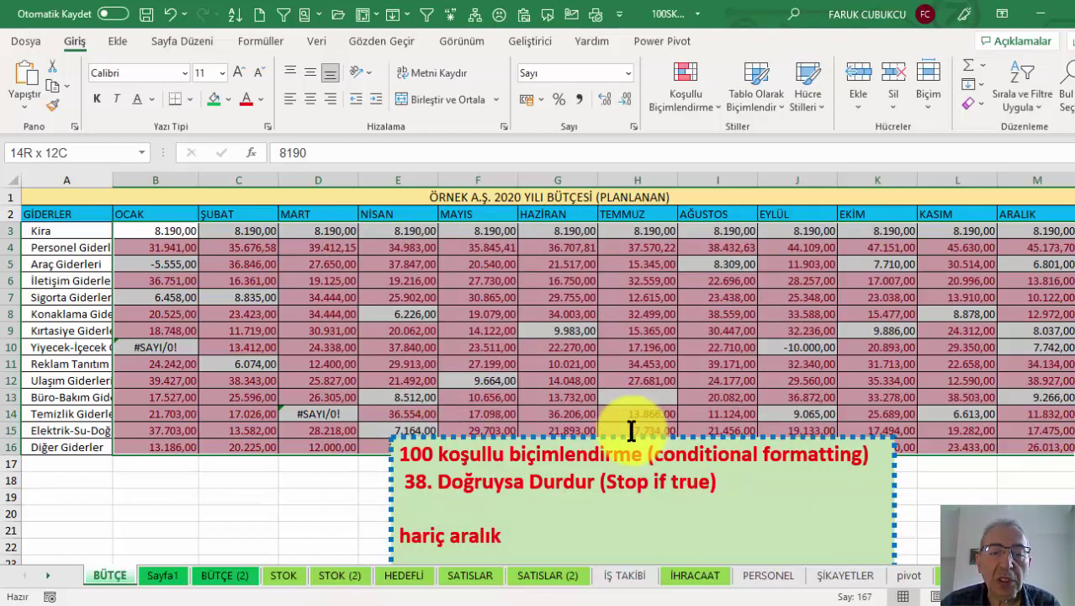
# Step: Enable Stop If True for the >= 38000 rule and check the result at cell I10
pyautogui.click(678, 99)
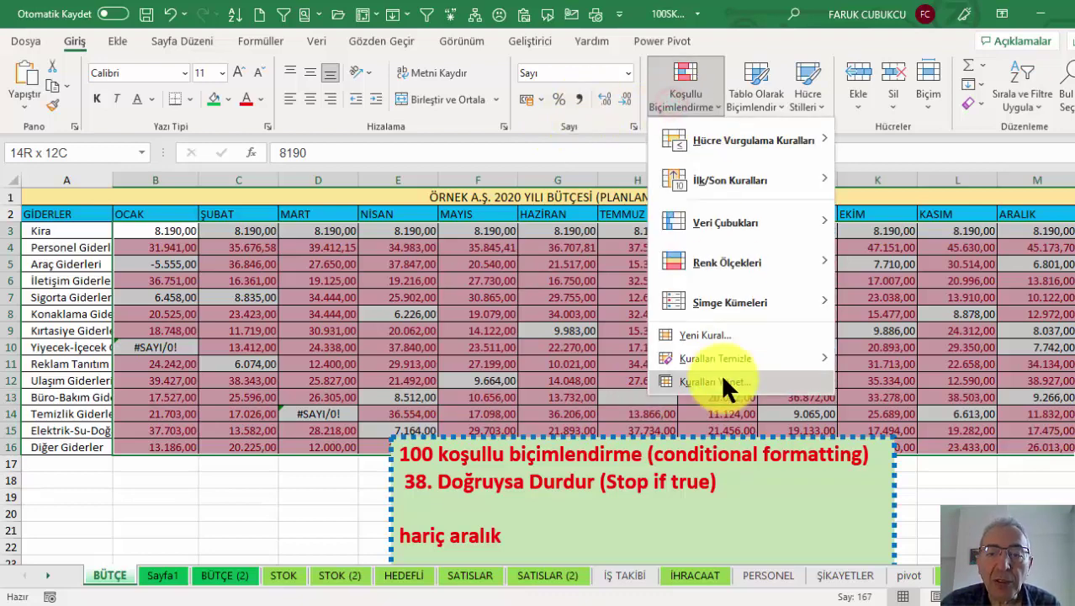
pyautogui.click(720, 372)
pyautogui.moveTo(578, 257); pyautogui.dragTo(563, 354)
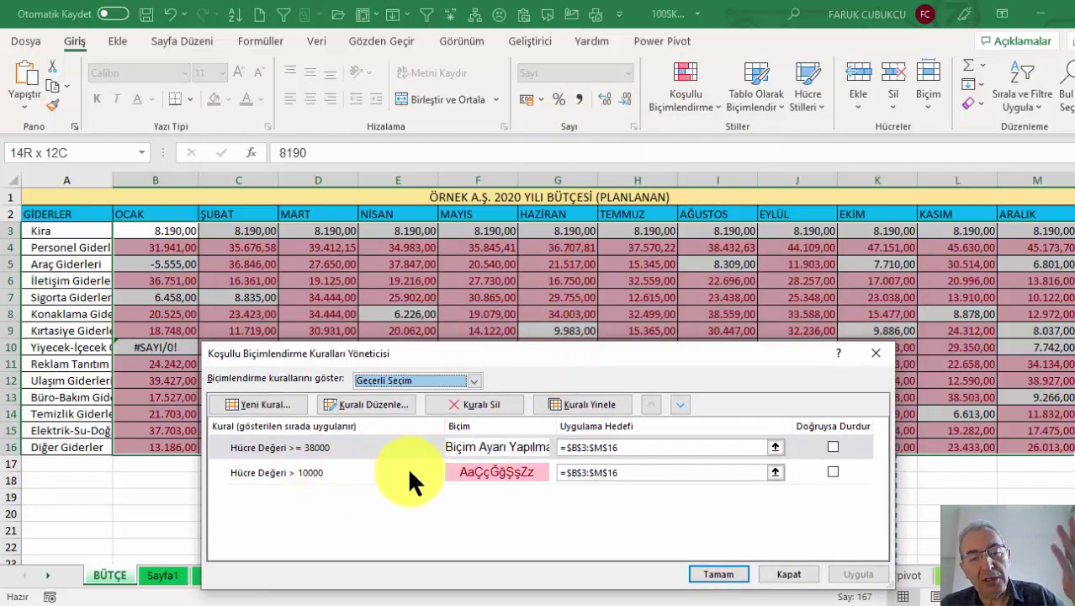
pyautogui.click(409, 476)
pyautogui.click(385, 450)
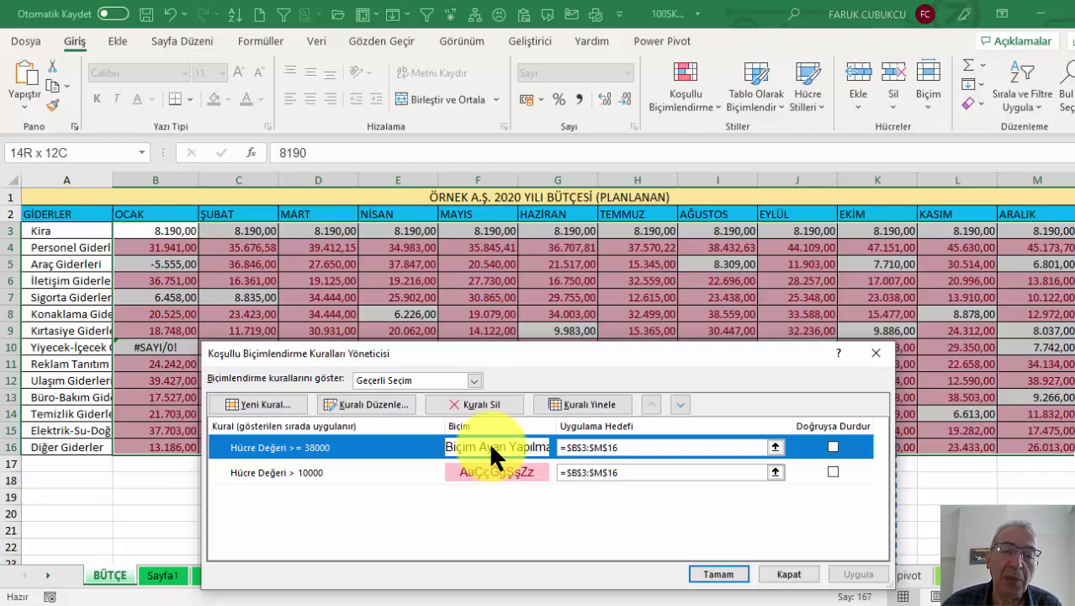
pyautogui.click(833, 446)
pyautogui.click(738, 577)
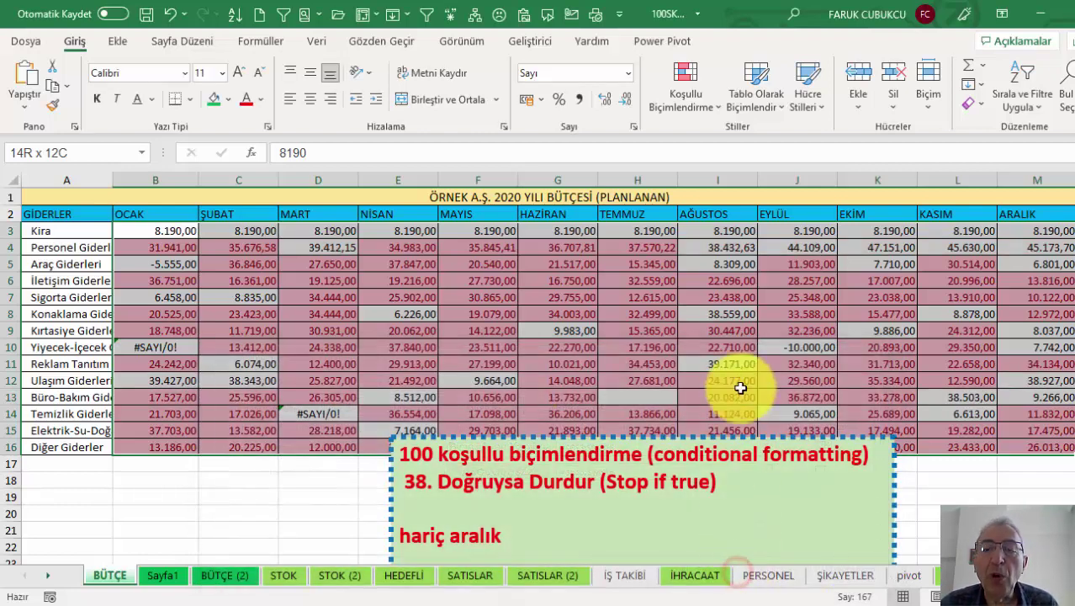
pyautogui.click(723, 352)
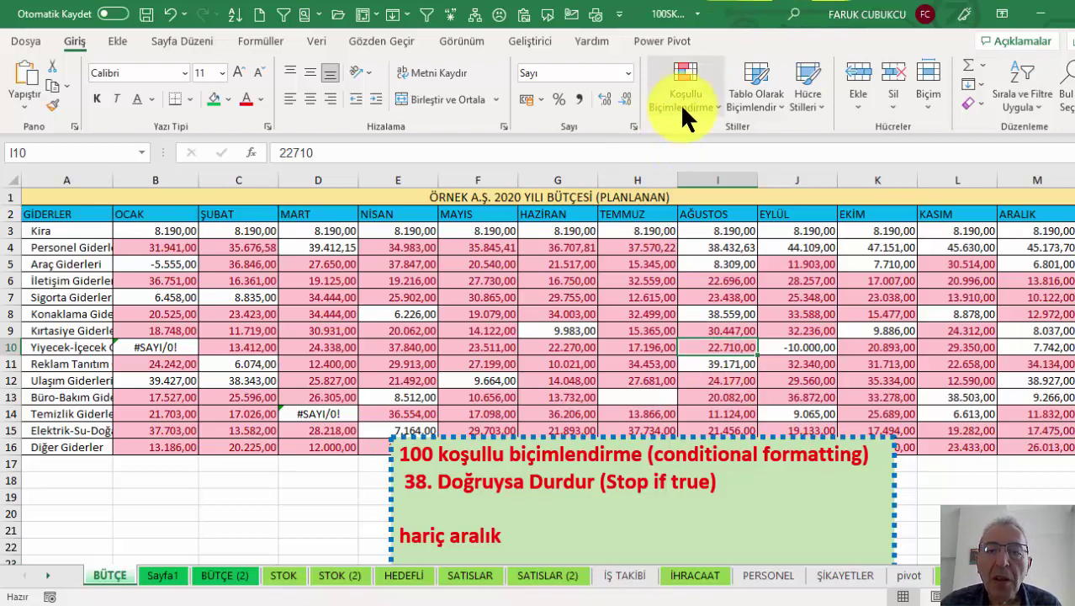
# Step: Edit the >= 38000 rule to cover cell values between 20000 and 25000
pyautogui.click(681, 105)
pyautogui.click(707, 381)
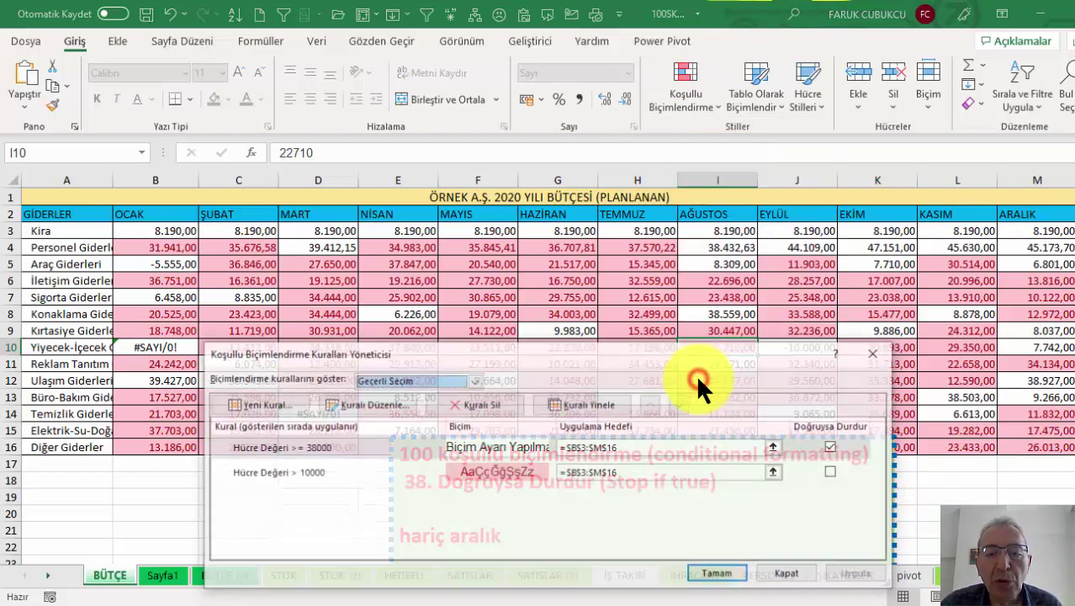
pyautogui.doubleClick(346, 445)
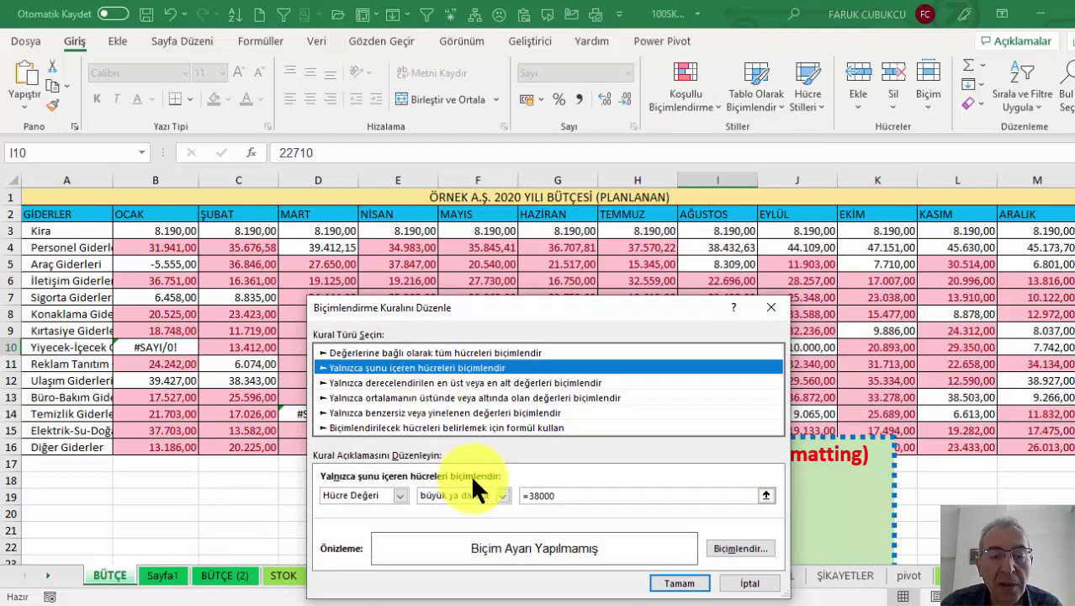
pyautogui.click(503, 495)
pyautogui.click(471, 508)
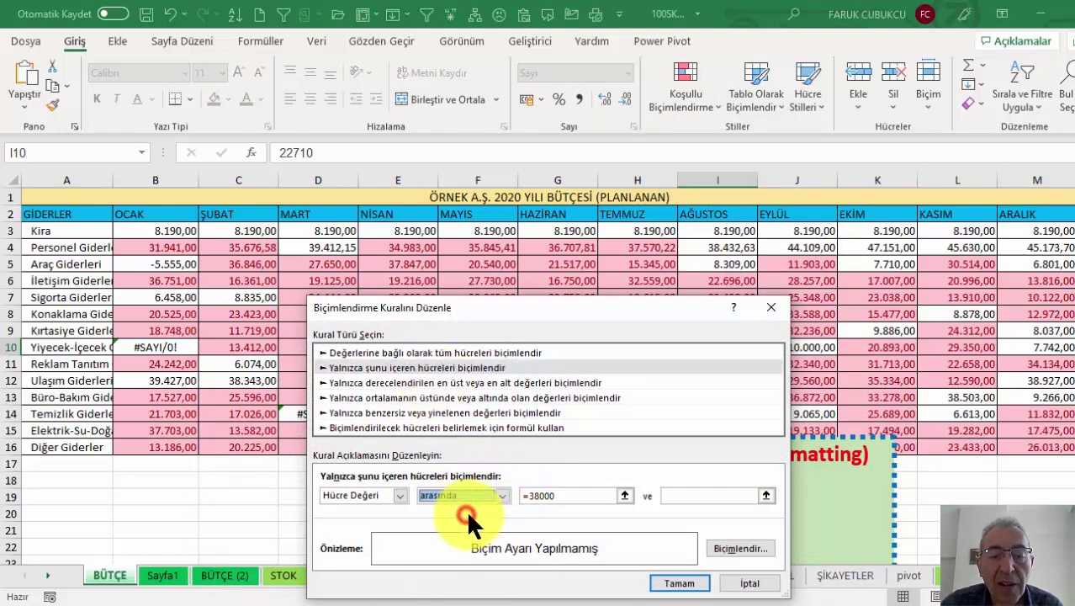
pyautogui.press('Tab')
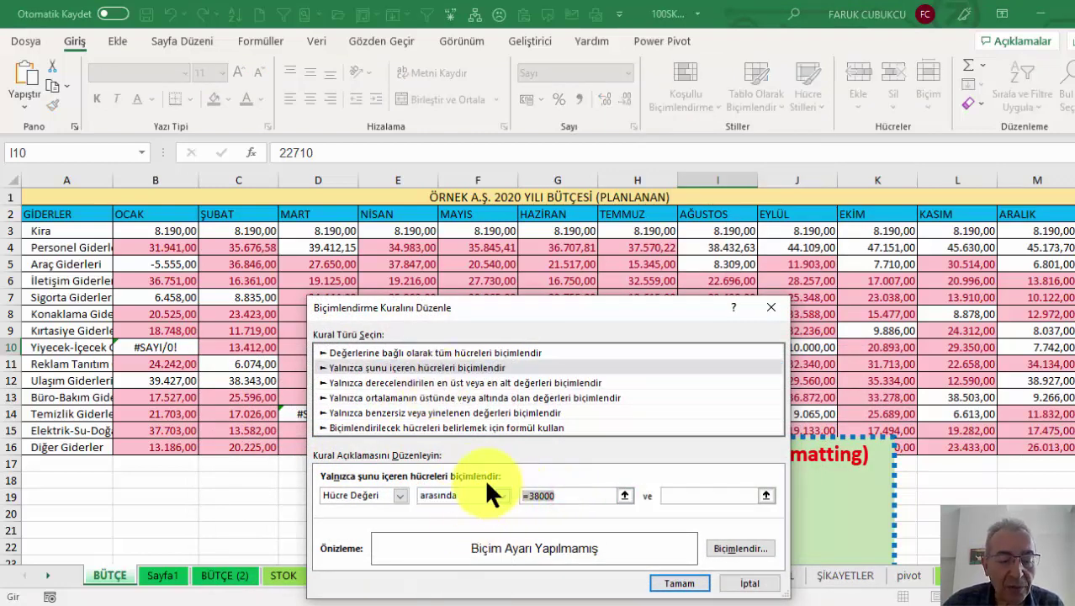
pyautogui.write('200')
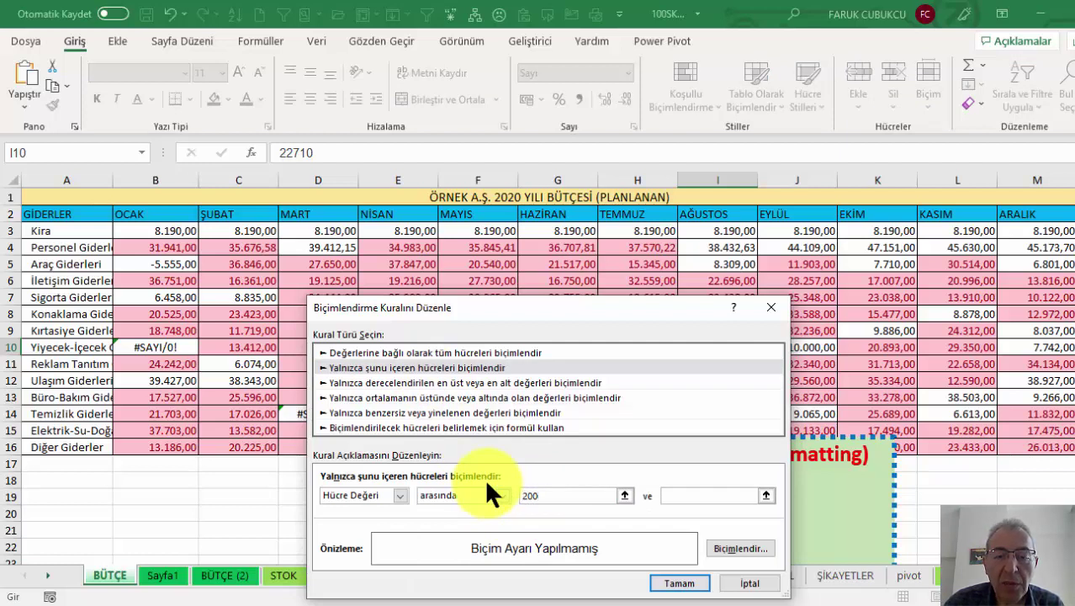
pyautogui.write('00')
pyautogui.press('Tab')
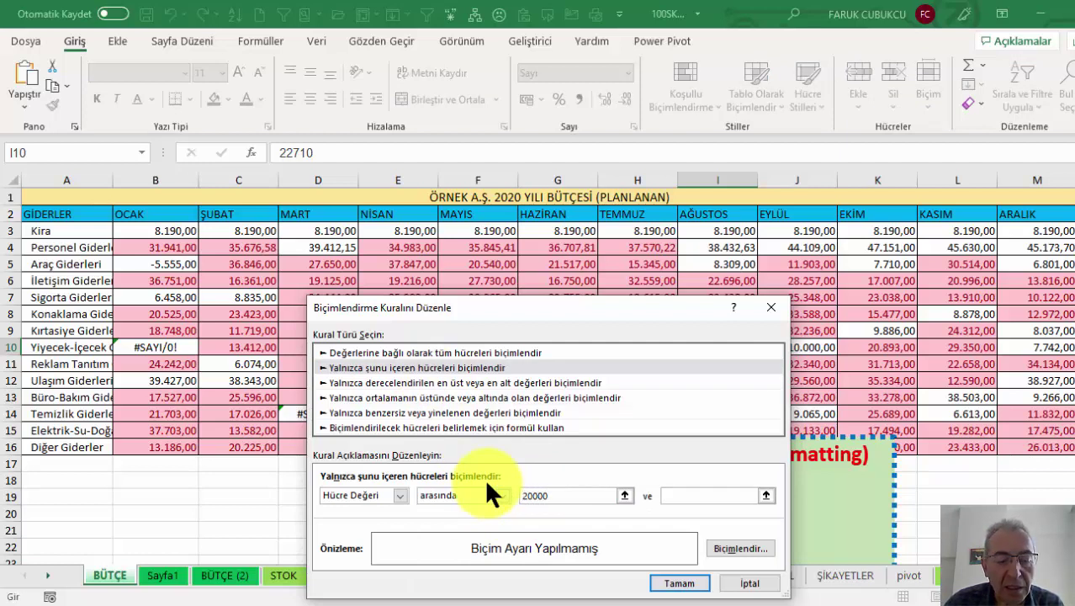
pyautogui.write('25000')
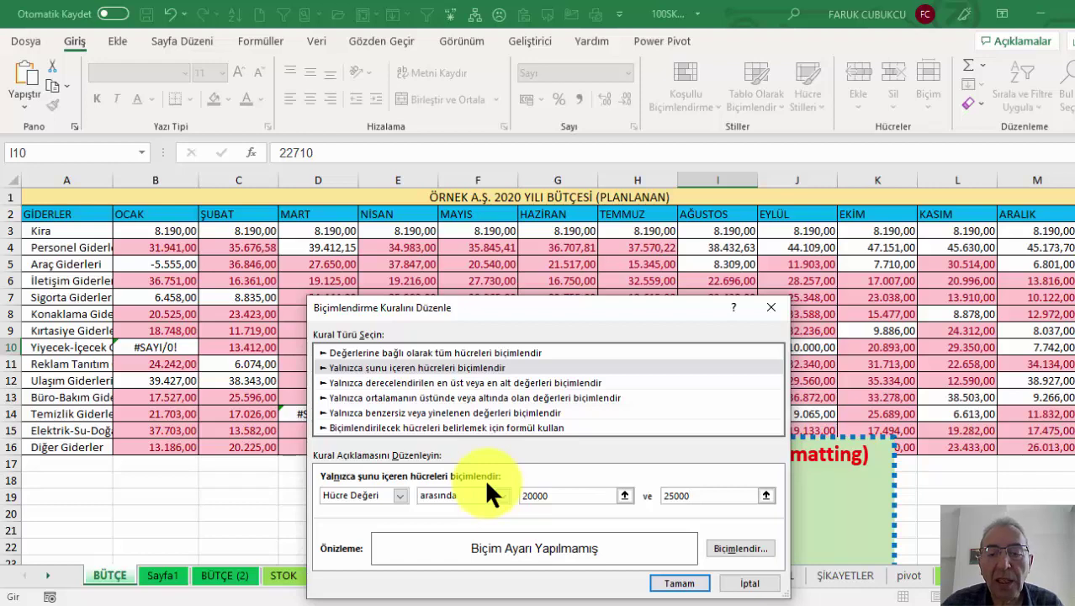
pyautogui.click(679, 583)
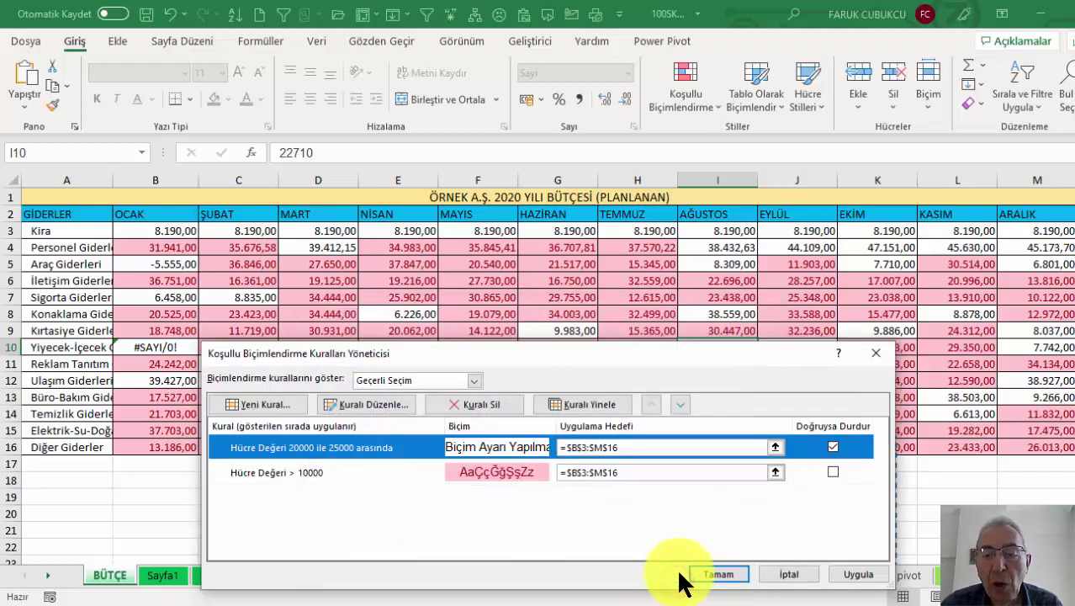
pyautogui.click(717, 573)
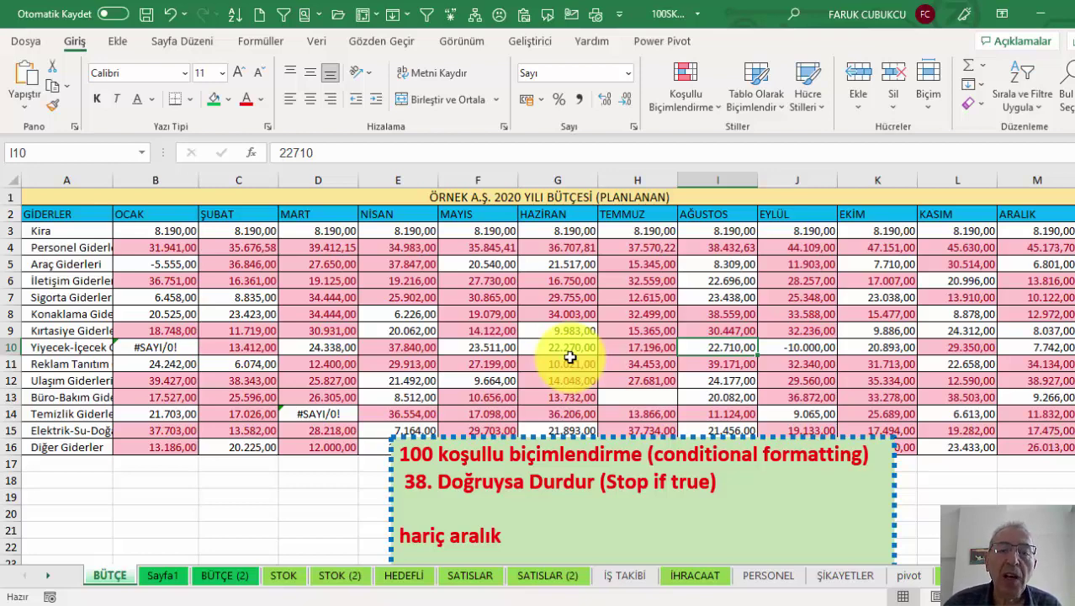
# Step: Apply the three traffic-light circles icon set to B3:M16
pyautogui.moveTo(154, 230); pyautogui.dragTo(1014, 439)
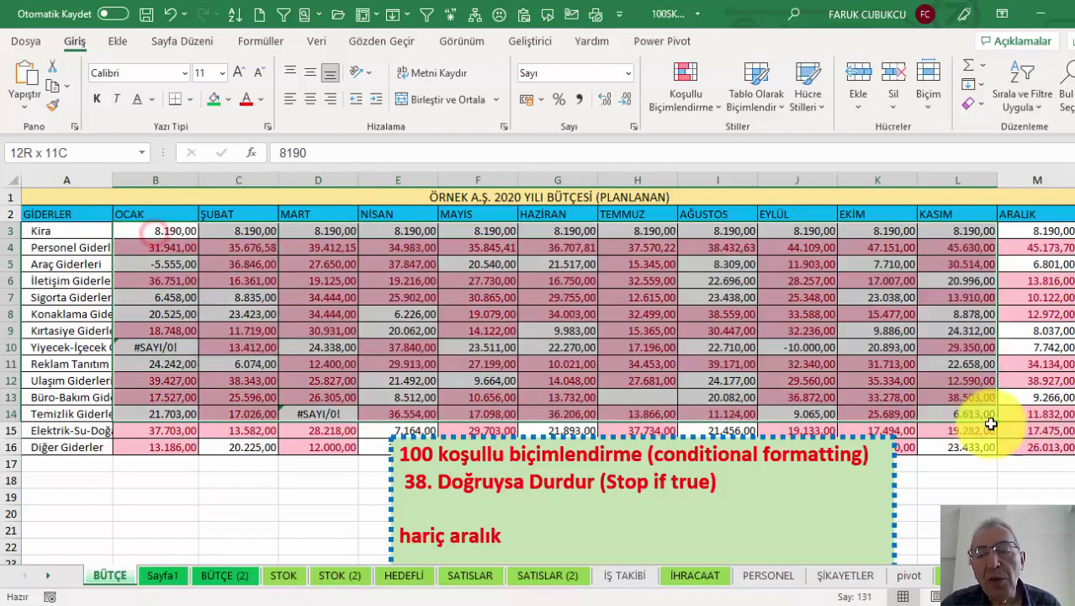
pyautogui.click(675, 99)
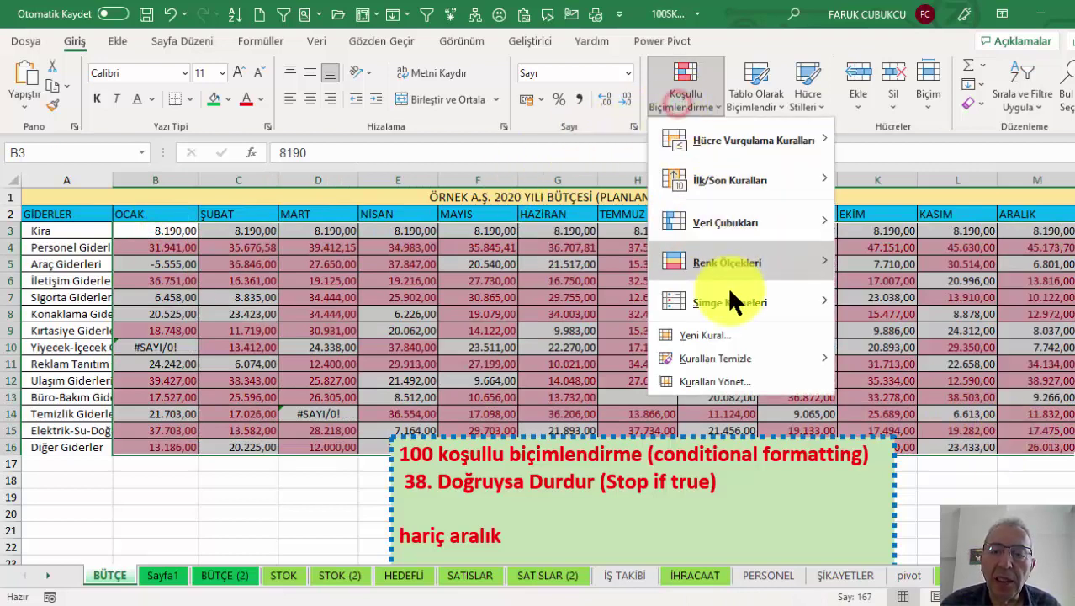
pyautogui.moveTo(729, 289)
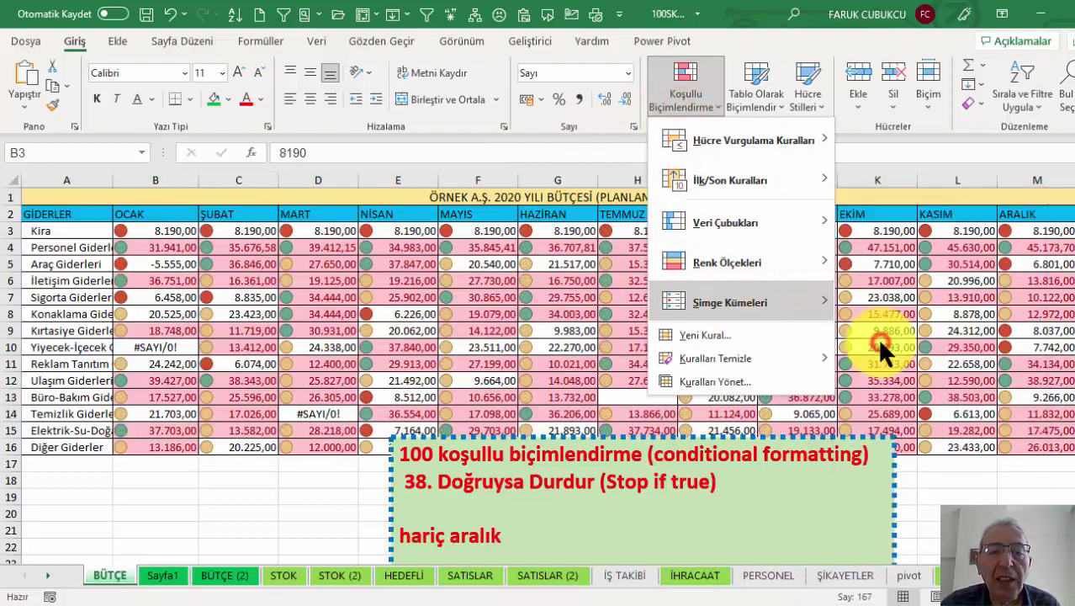
pyautogui.click(876, 341)
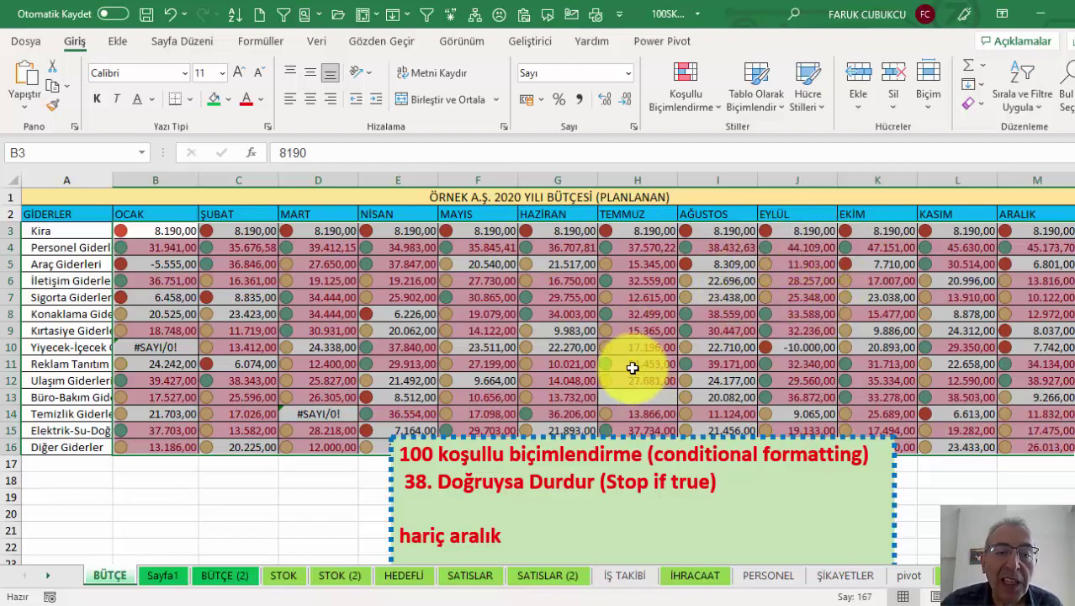
# Step: From the rules manager, start a new 'Yalnızca şunu içeren hücreleri biçimlendir' rule
pyautogui.click(691, 106)
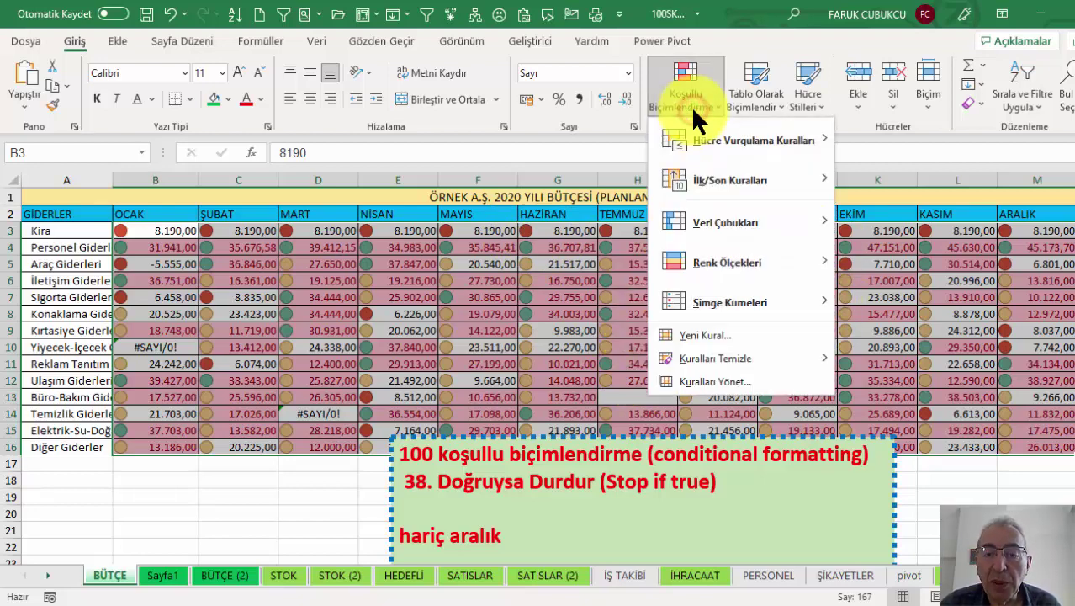
pyautogui.click(713, 381)
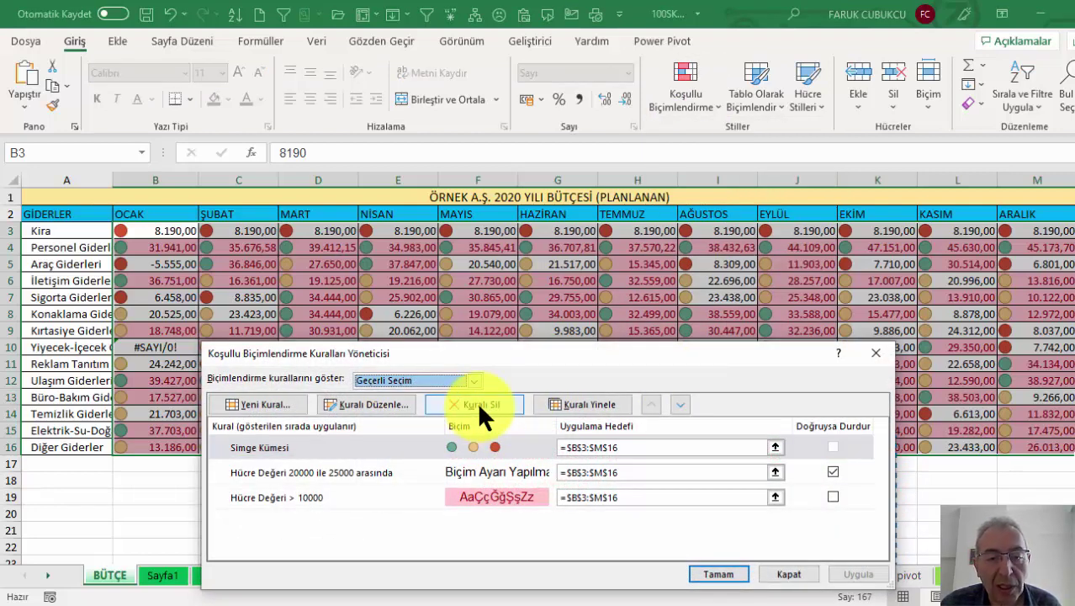
pyautogui.click(247, 399)
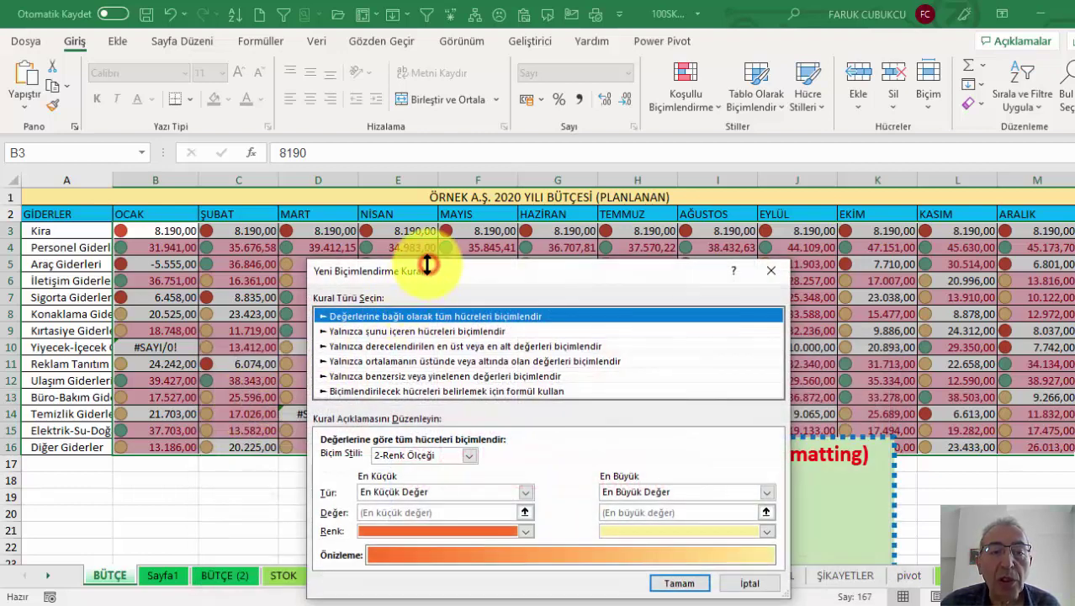
pyautogui.moveTo(422, 269); pyautogui.dragTo(535, 170)
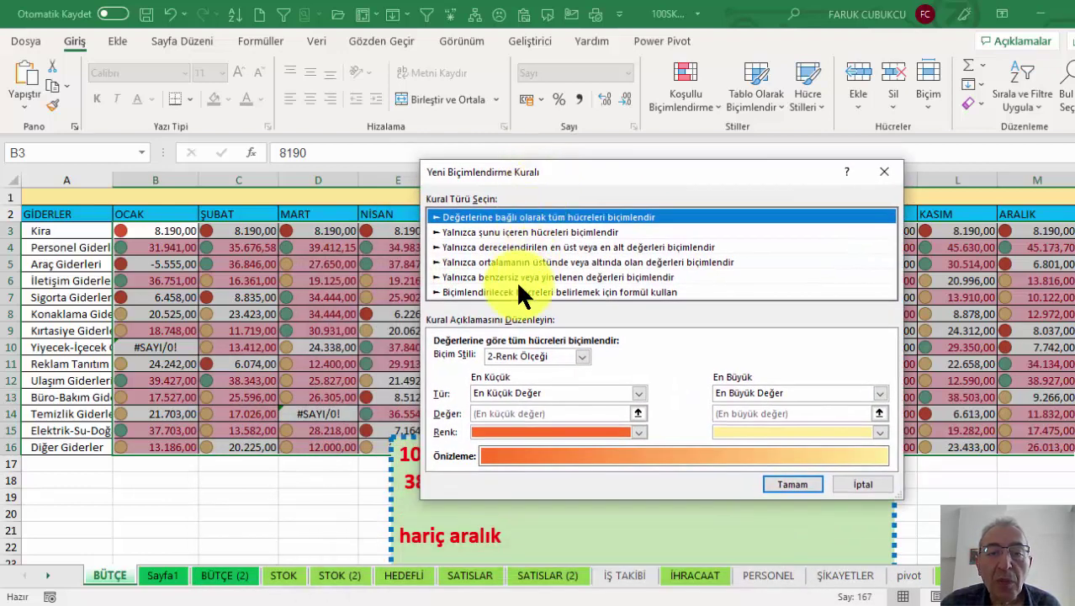
pyautogui.click(541, 233)
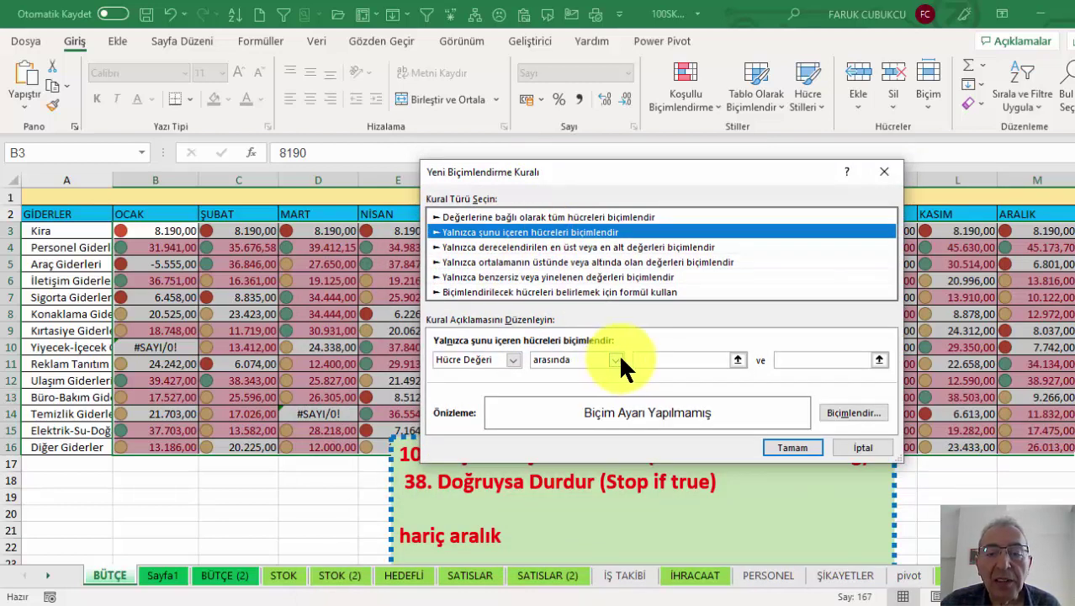
# Step: Set the rule to cell values between 25000 and 30000 with no format, and save it
pyautogui.click(644, 360)
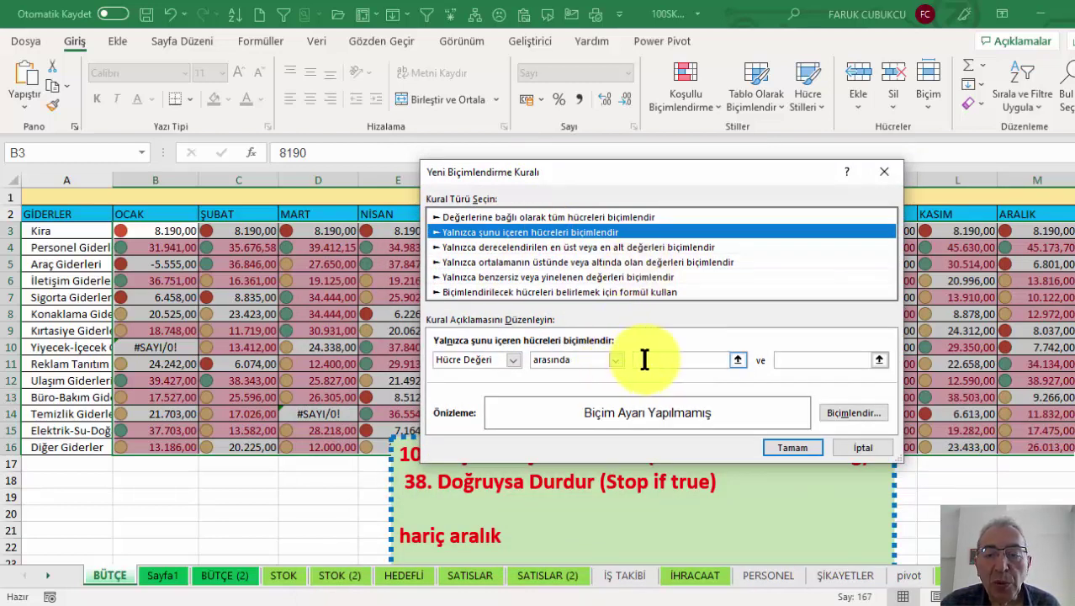
pyautogui.click(644, 360)
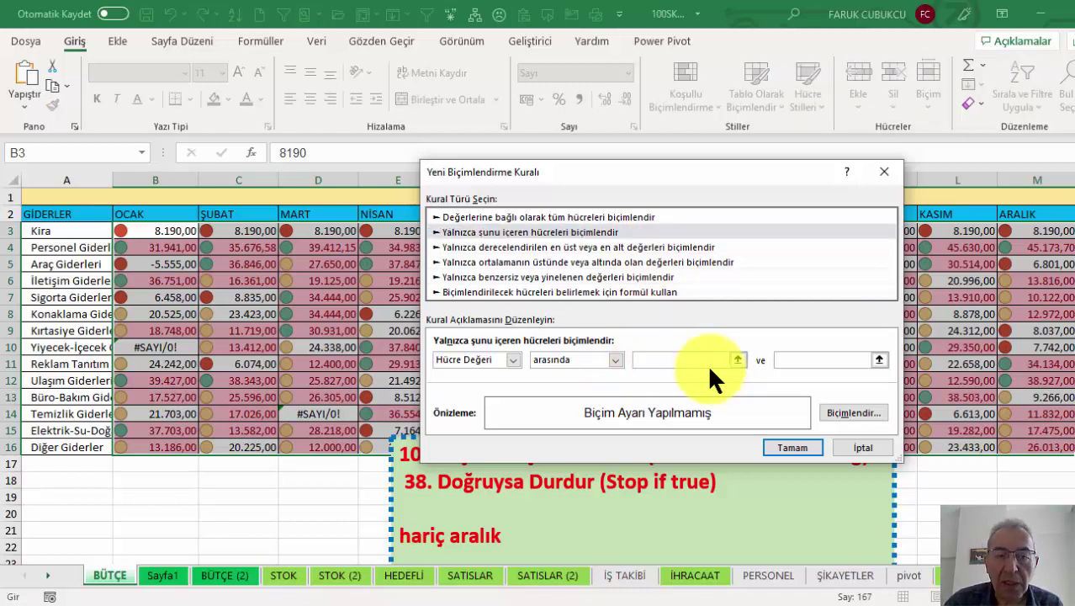
pyautogui.moveTo(634, 177); pyautogui.dragTo(612, 259)
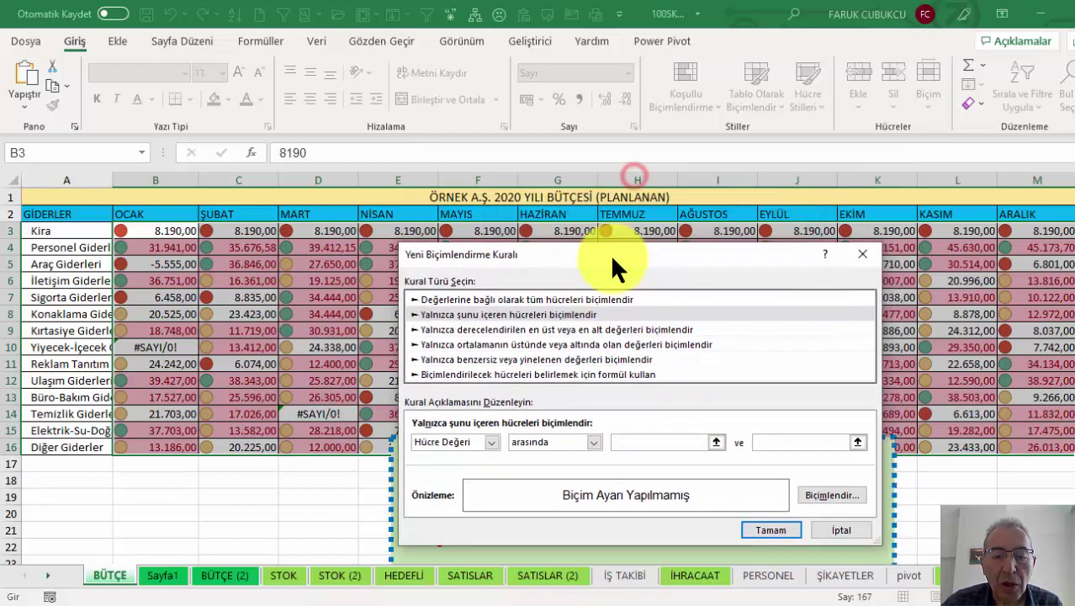
pyautogui.write('2')
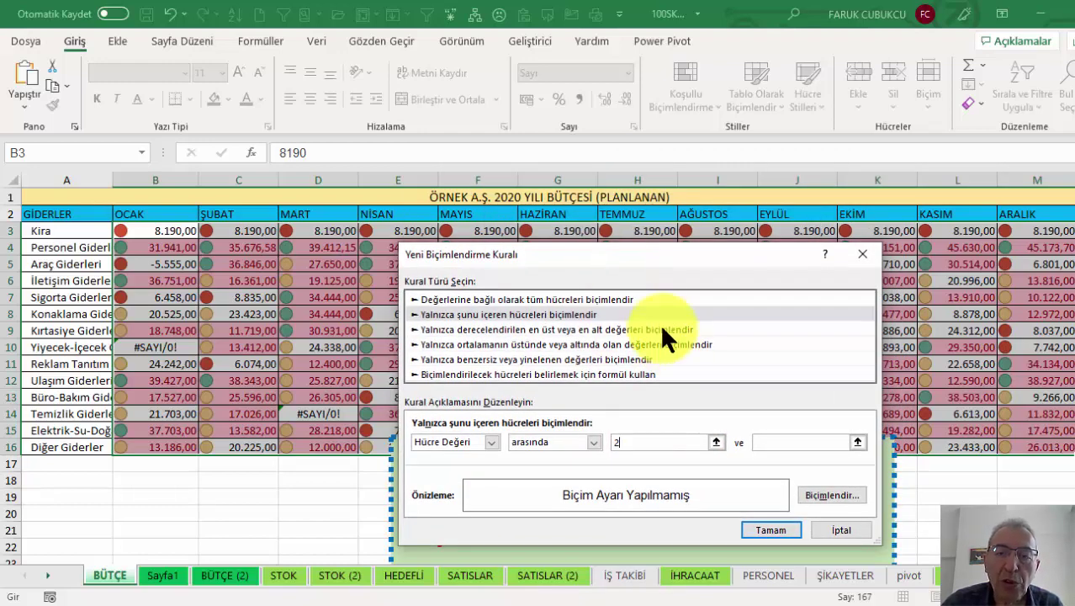
pyautogui.moveTo(629, 250); pyautogui.dragTo(677, 212)
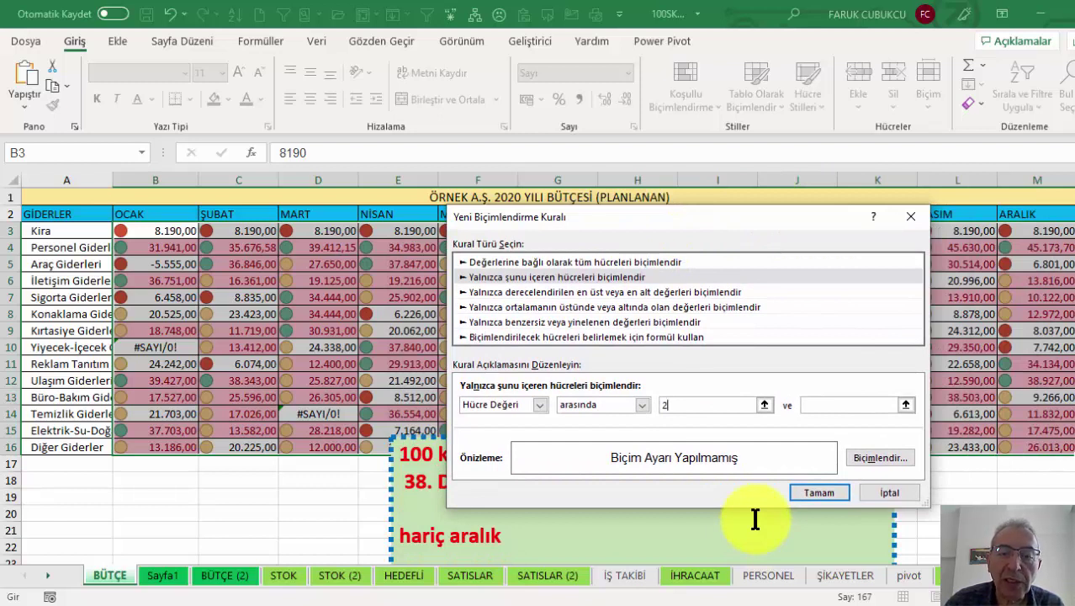
pyautogui.write('5')
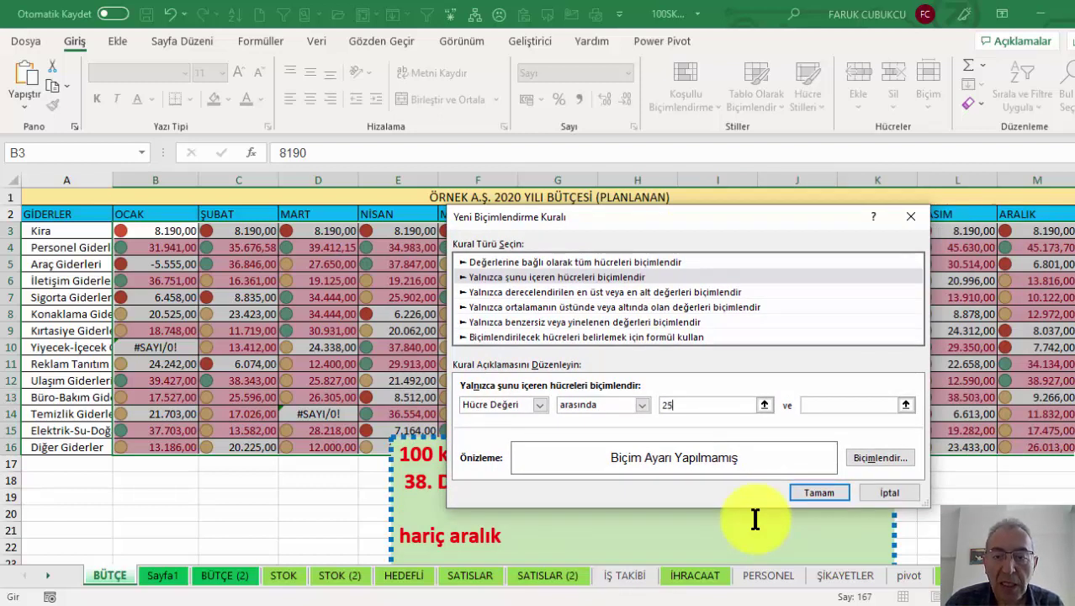
pyautogui.write('000')
pyautogui.press('Tab')
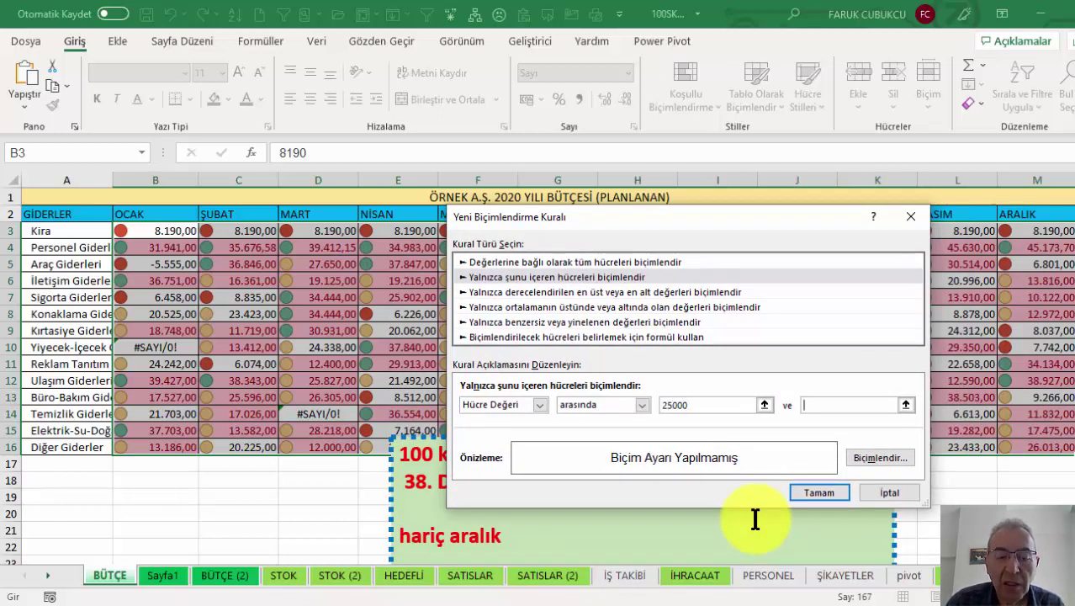
pyautogui.write('30000')
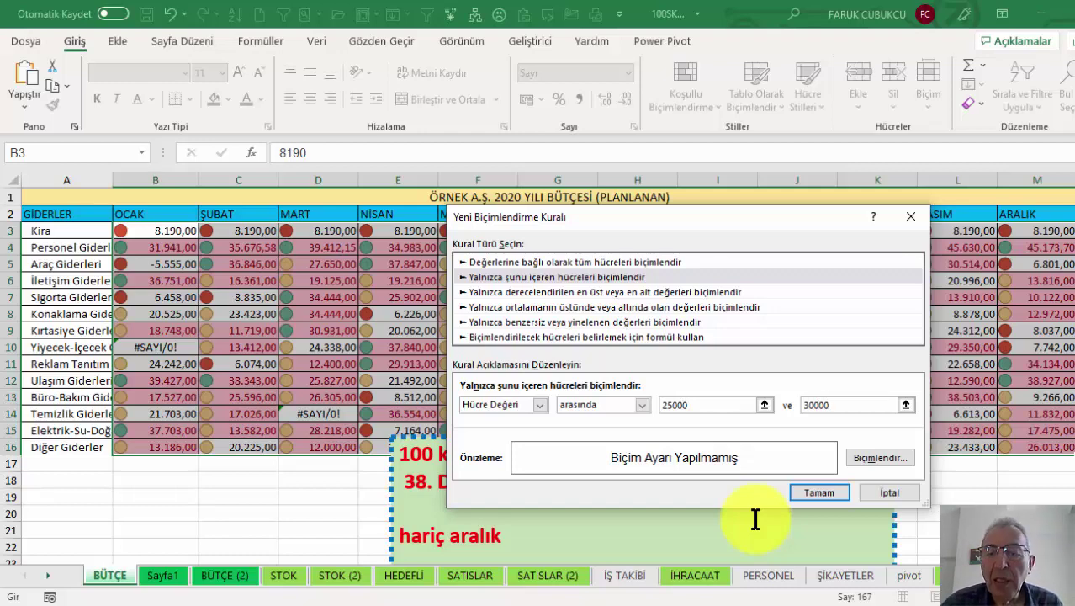
pyautogui.click(824, 493)
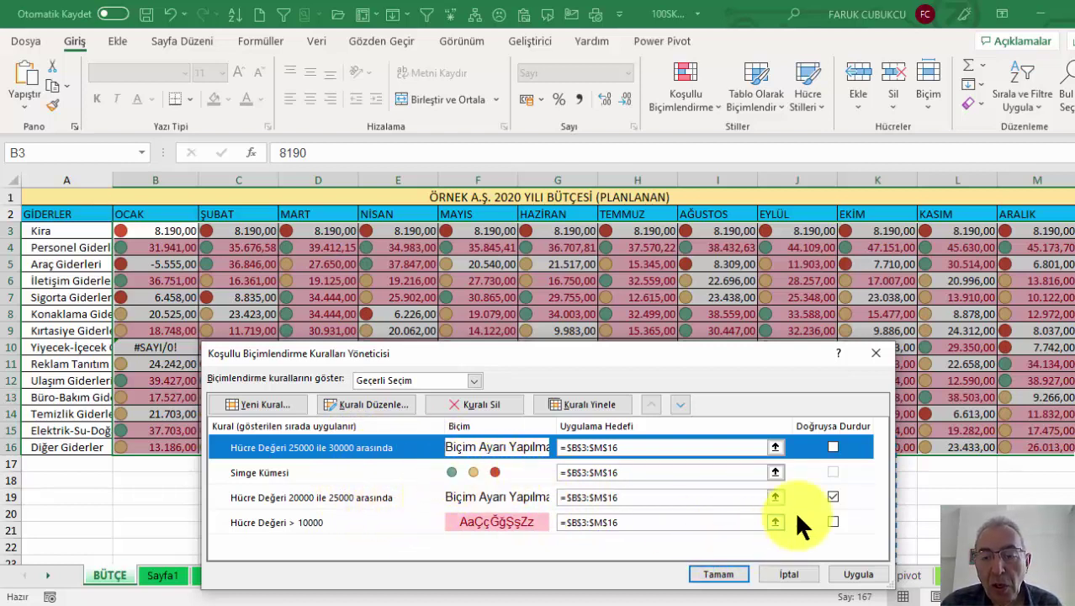
# Step: Tick Doğruysa Durdur for the 25000–30000 rule, apply, and confirm J6 (28257) has no icon
pyautogui.click(833, 446)
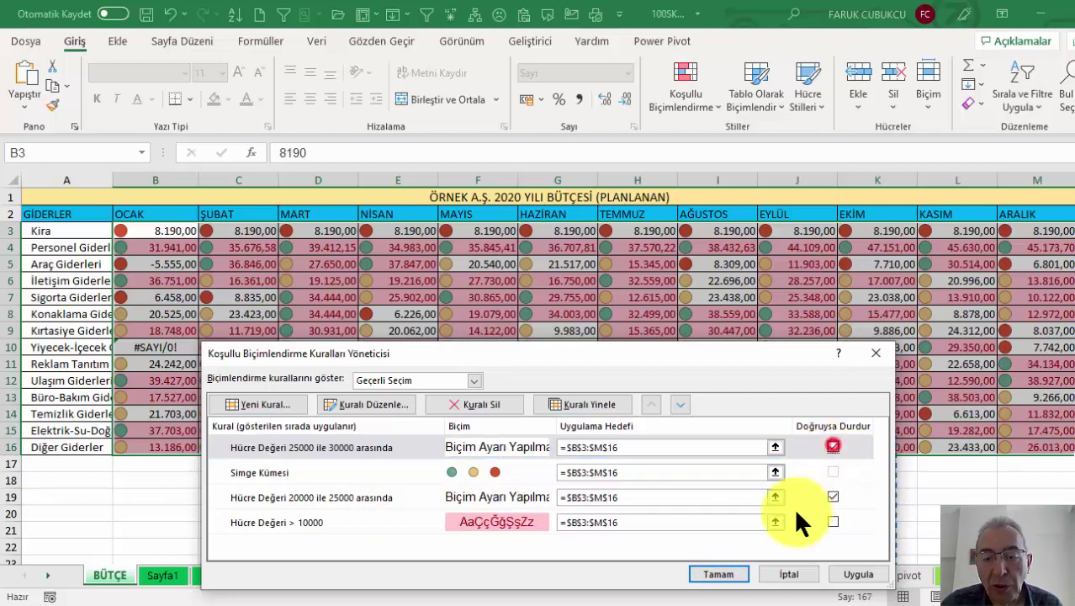
pyautogui.click(715, 576)
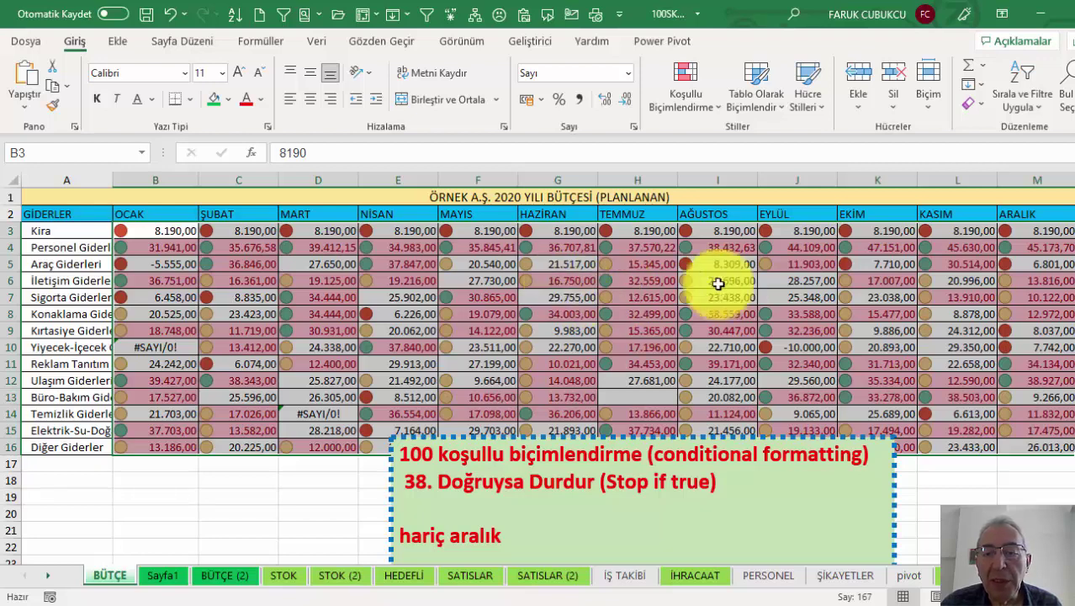
pyautogui.click(793, 280)
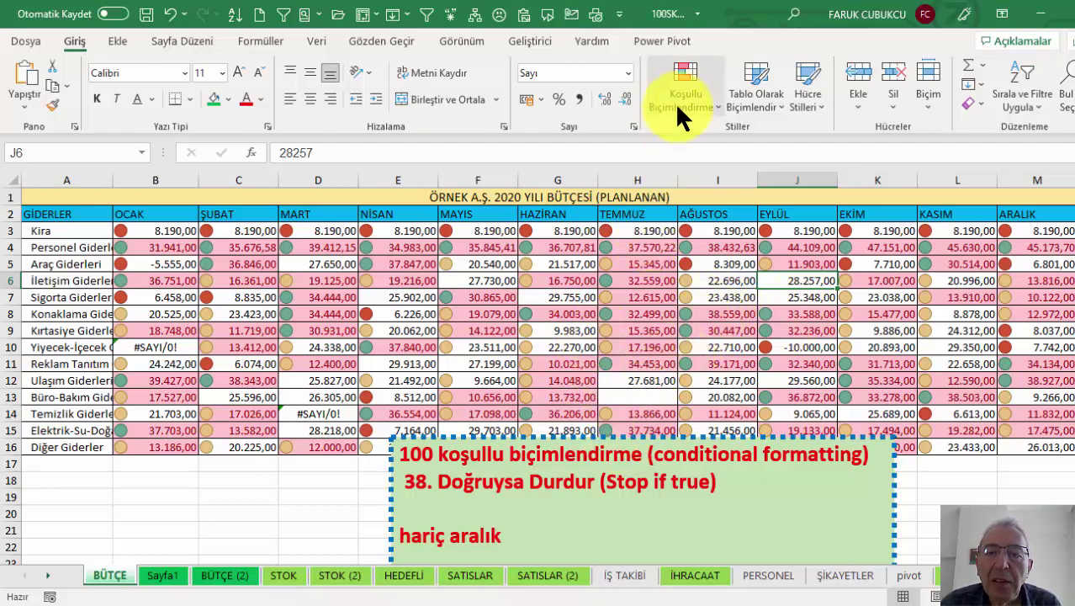
# Step: Show the four budget-range rules in order (25000–30000, icon set, 20000–25000, >10000) in the Rules Manager
pyautogui.click(683, 94)
pyautogui.click(677, 380)
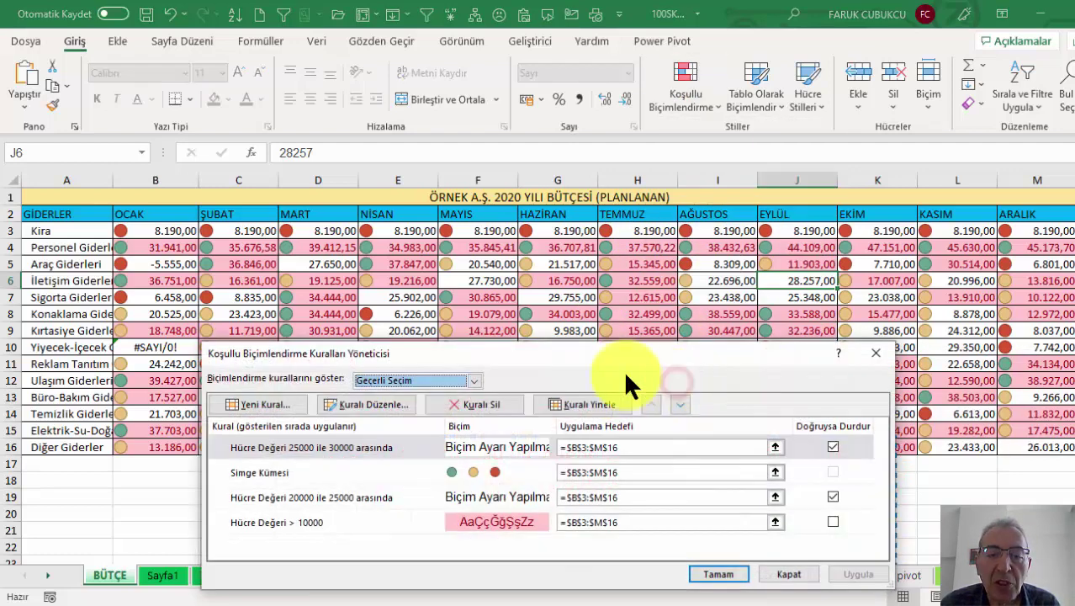
pyautogui.moveTo(582, 355); pyautogui.dragTo(579, 308)
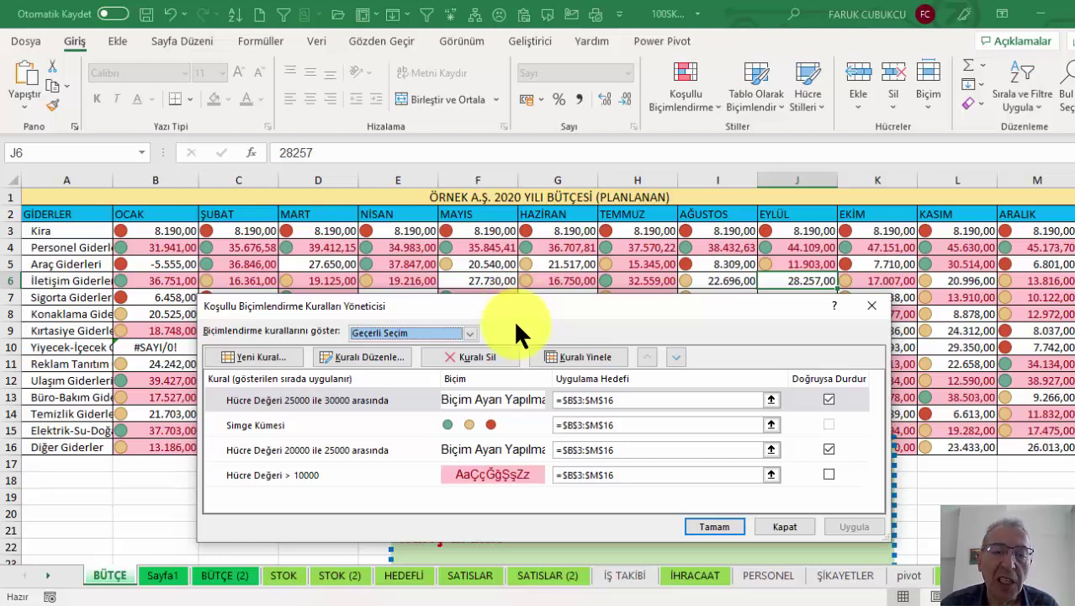
pyautogui.moveTo(521, 306)
pyautogui.mouseDown()
pyautogui.moveTo(532, 249)
pyautogui.moveTo(555, 278)
pyautogui.mouseUp()
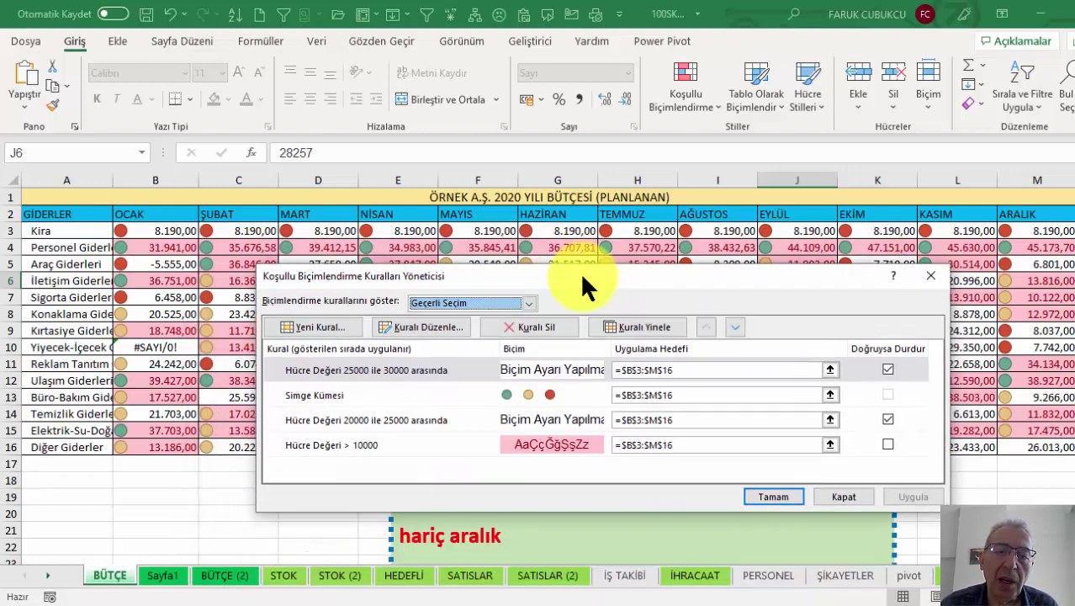